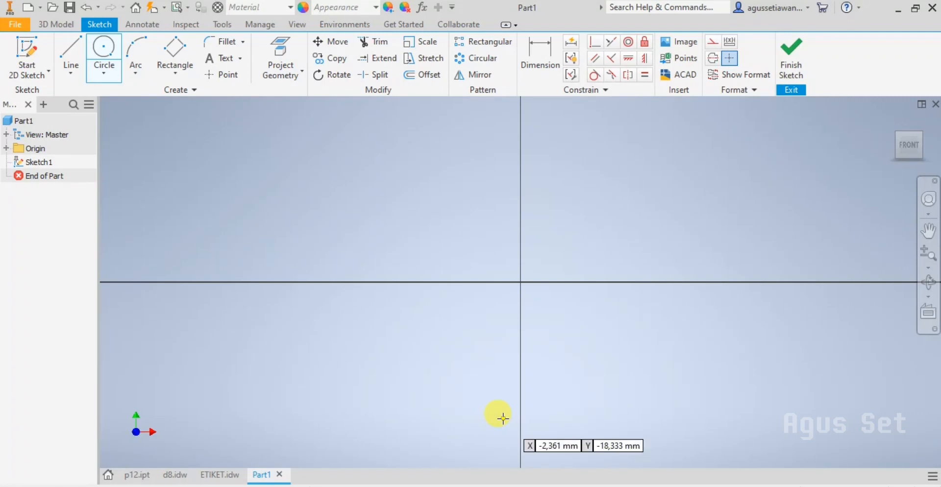
pyautogui.click(502, 417)
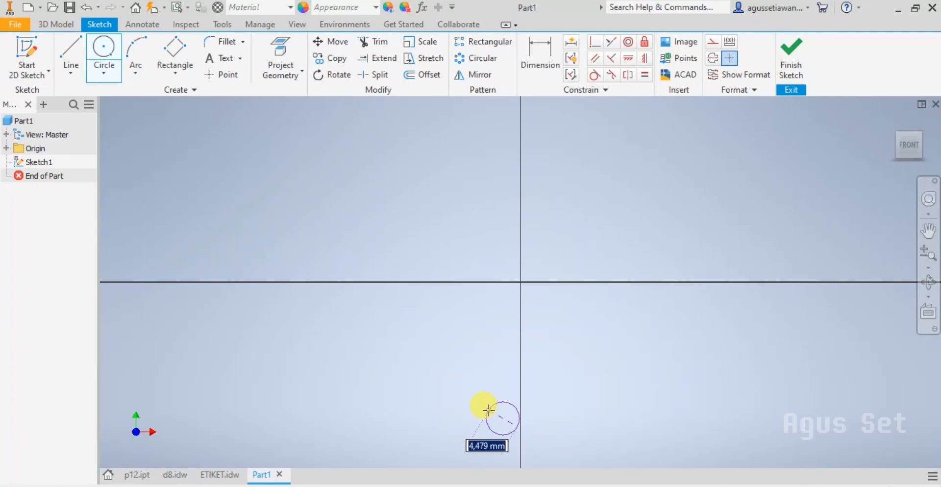
pyautogui.press('Escape')
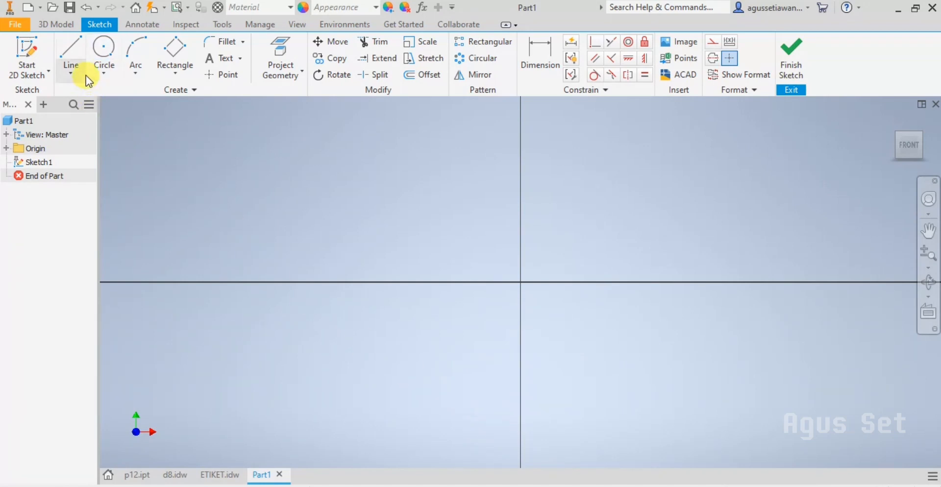
pyautogui.click(69, 50)
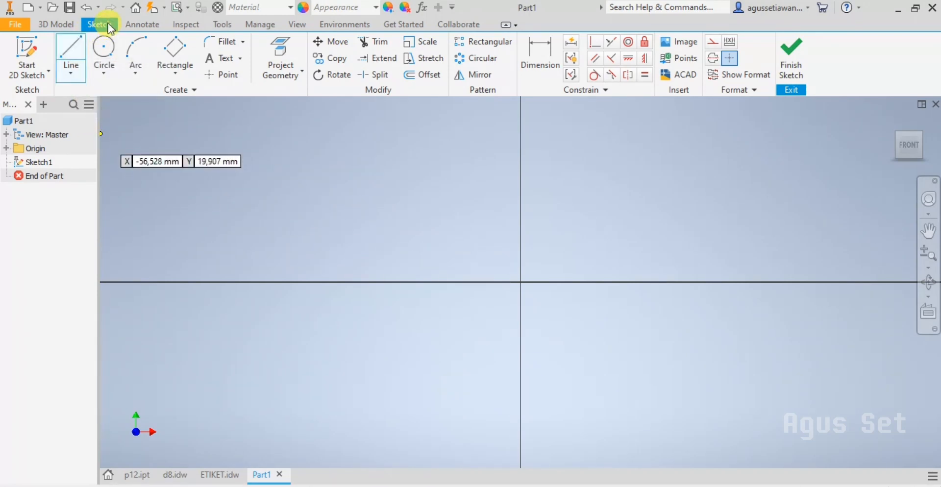
pyautogui.click(77, 43)
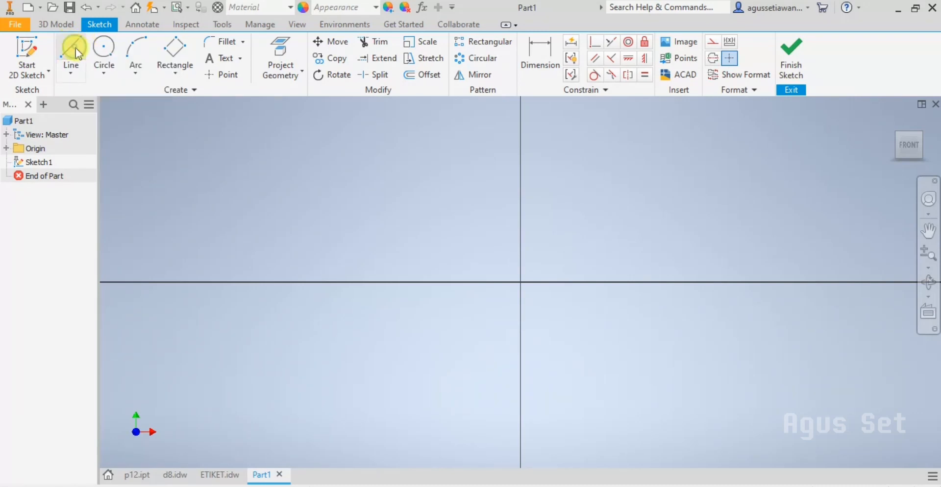
pyautogui.click(115, 44)
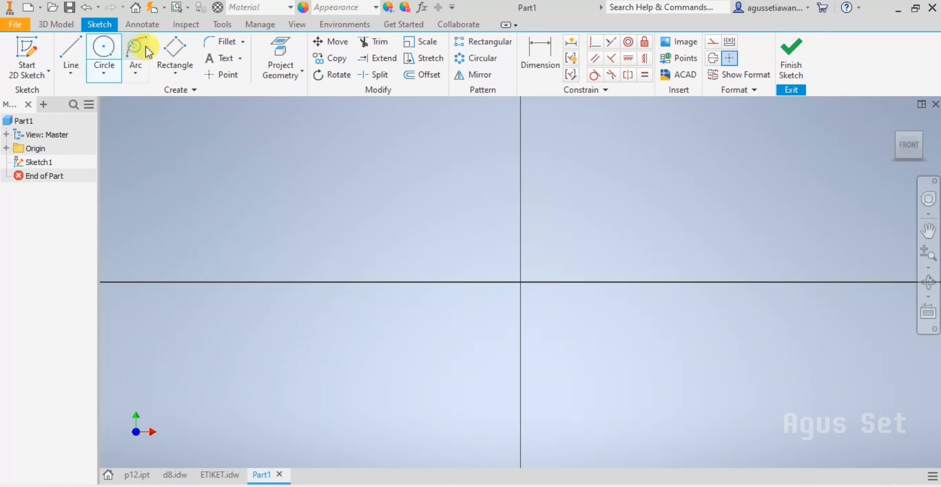
pyautogui.click(145, 46)
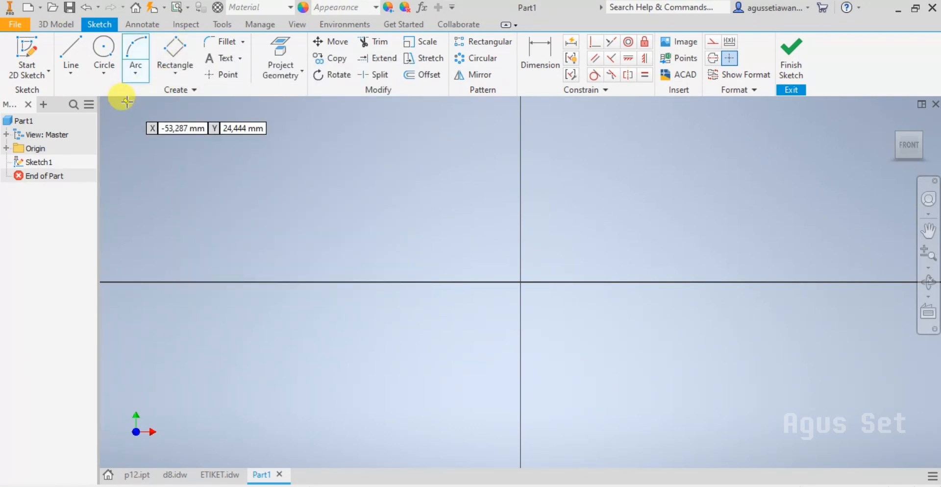
pyautogui.click(154, 92)
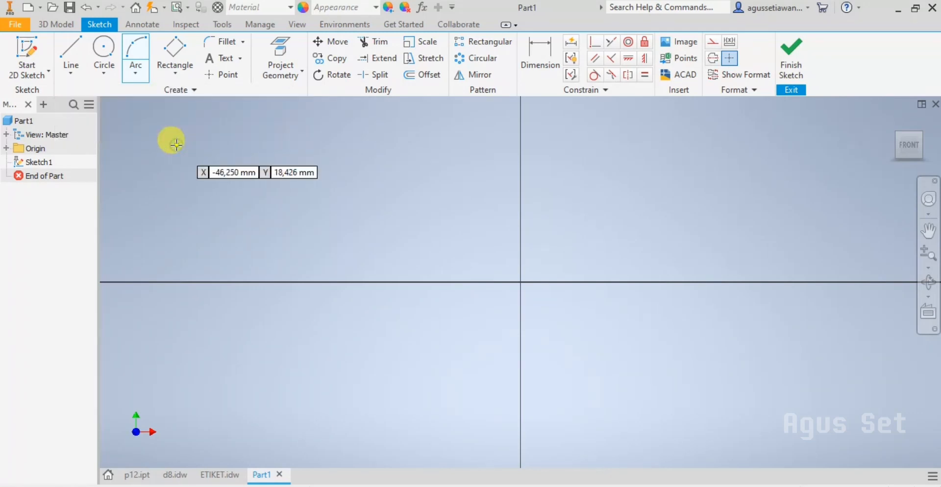
pyautogui.click(179, 49)
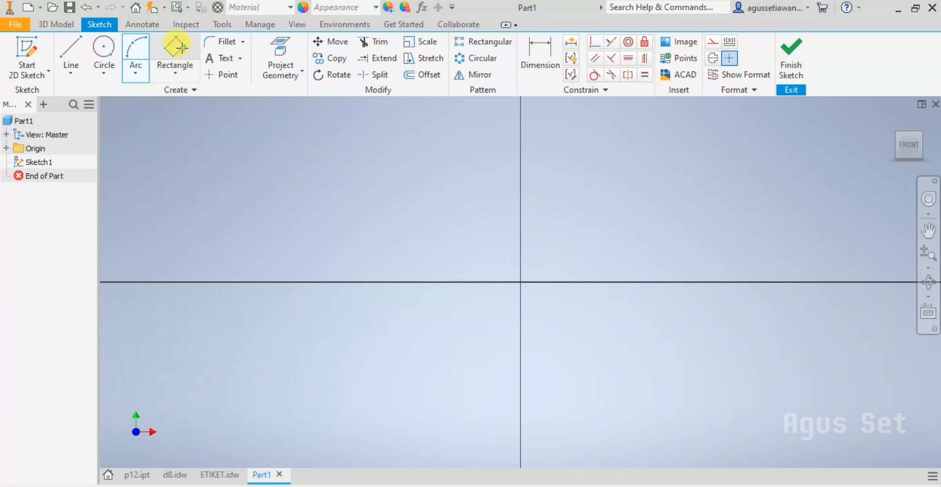
pyautogui.click(122, 52)
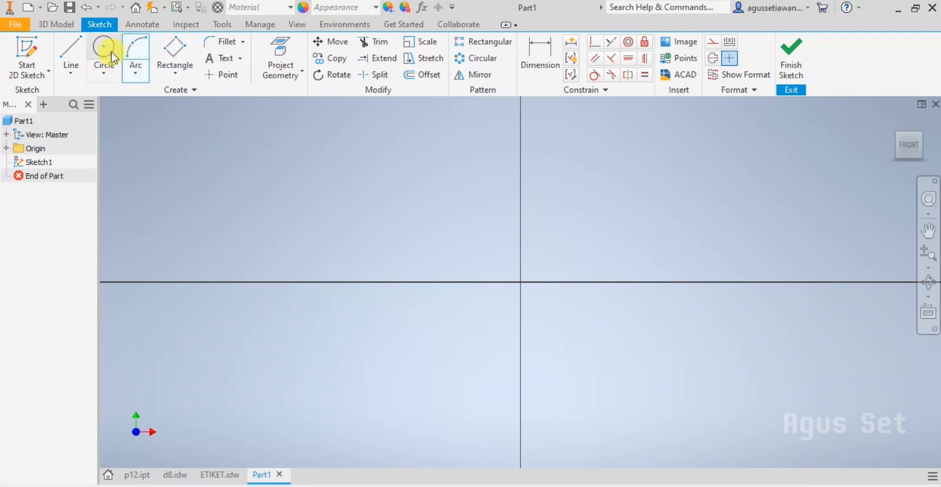
pyautogui.click(63, 55)
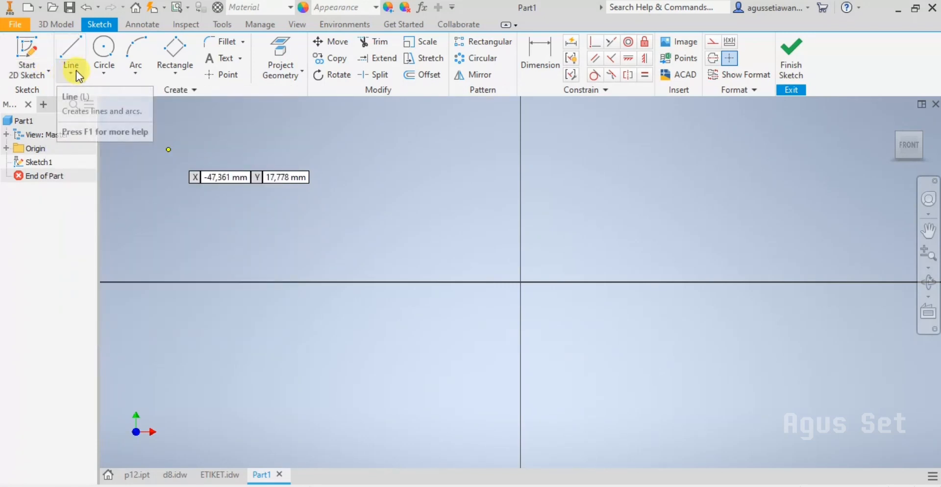
# - Draw a horizontal line 30 mm long, starting at the origin and running to the right along the horizontal axis
pyautogui.click(76, 75)
pyautogui.click(76, 74)
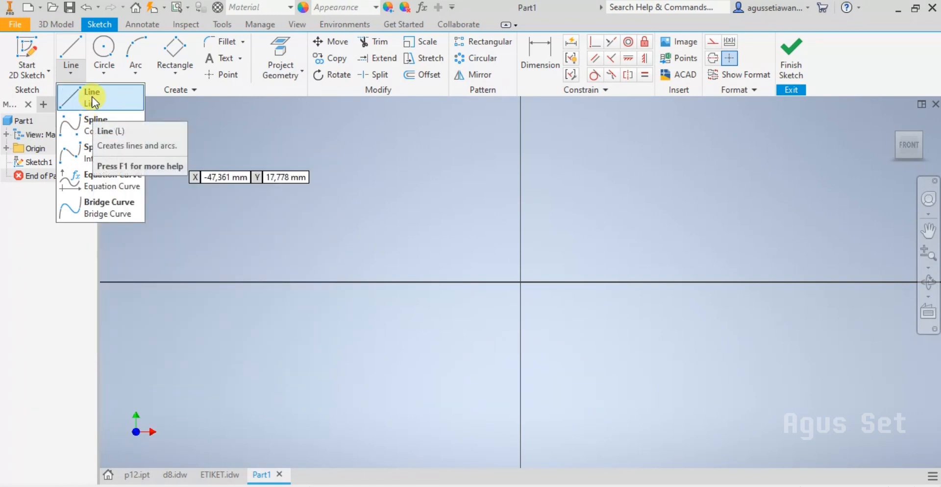
pyautogui.click(93, 100)
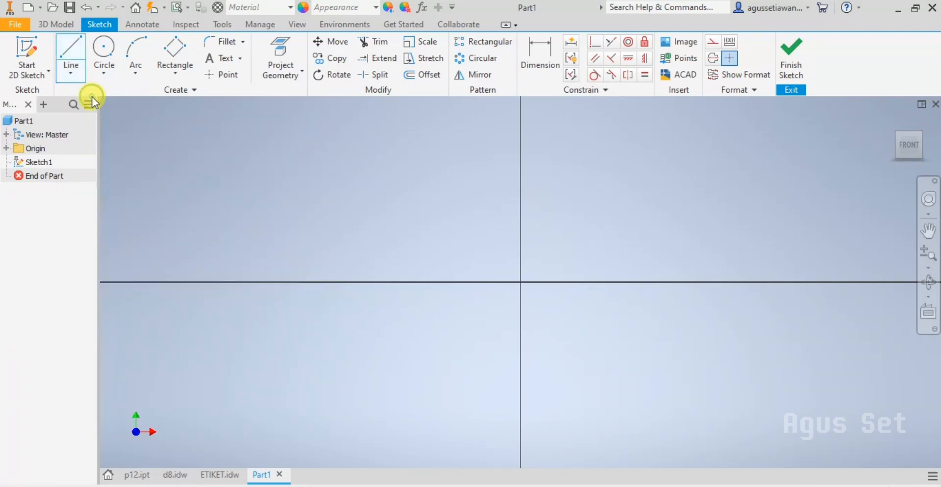
pyautogui.click(72, 43)
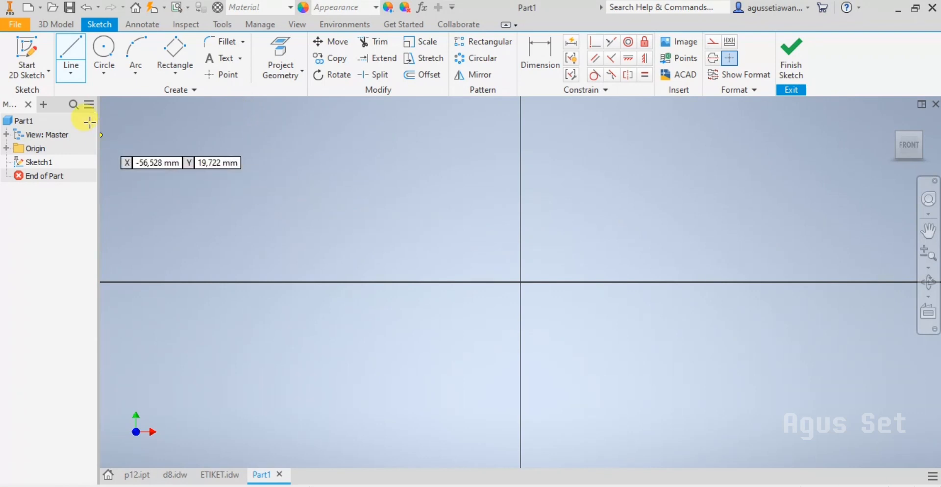
pyautogui.click(72, 53)
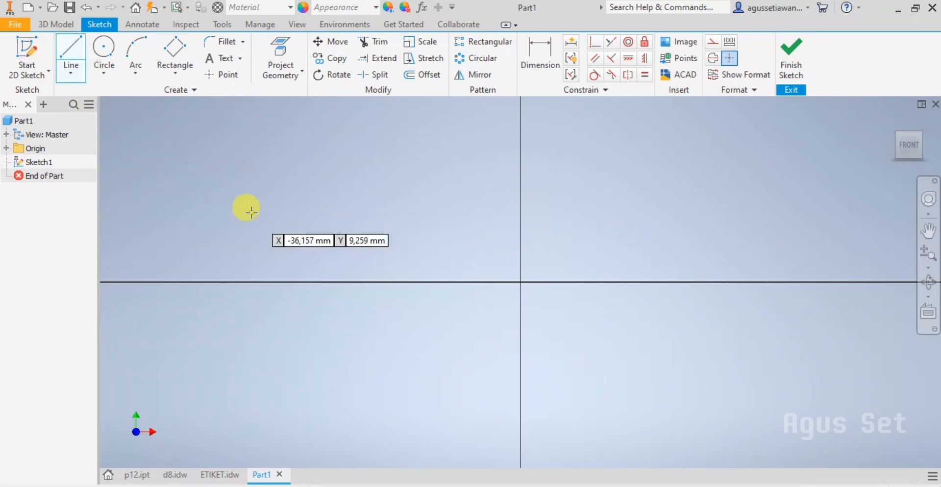
pyautogui.click(521, 282)
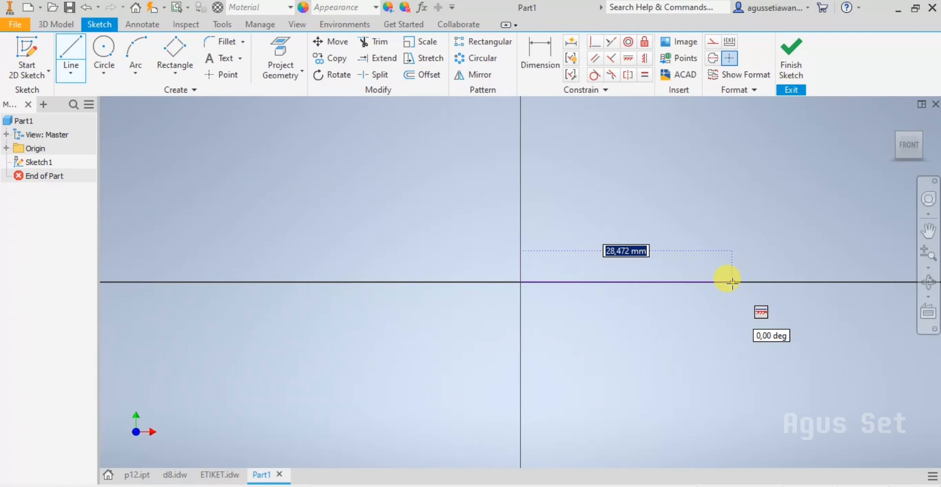
pyautogui.write('30')
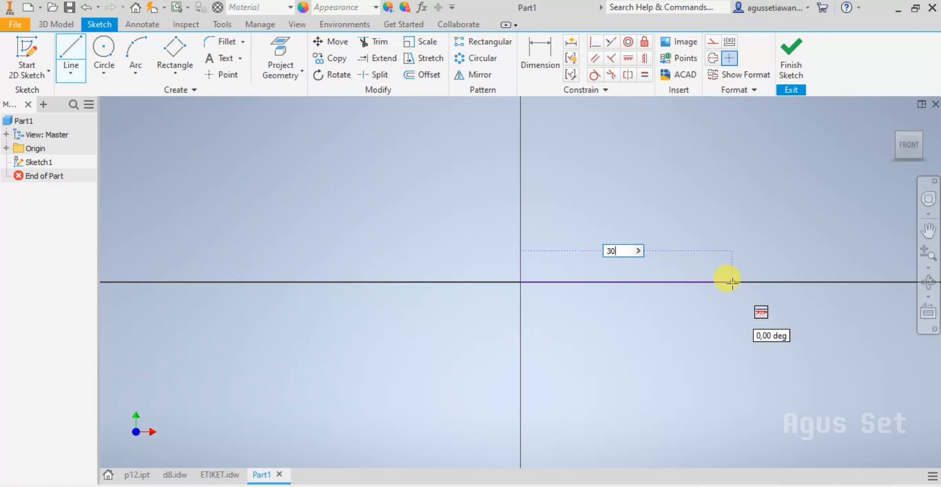
pyautogui.press('Return')
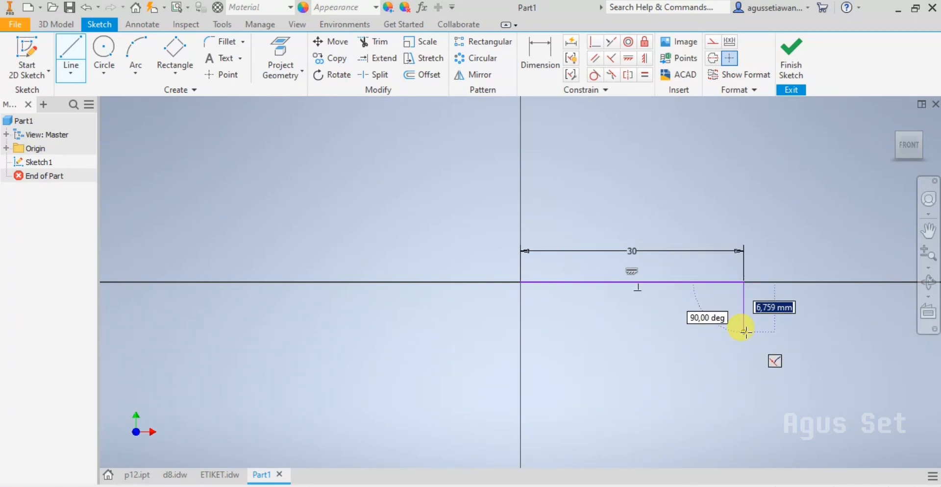
# - Continue the line chain down and to the left with a 10 mm segment at 45° to the horizontal line
pyautogui.write('10')
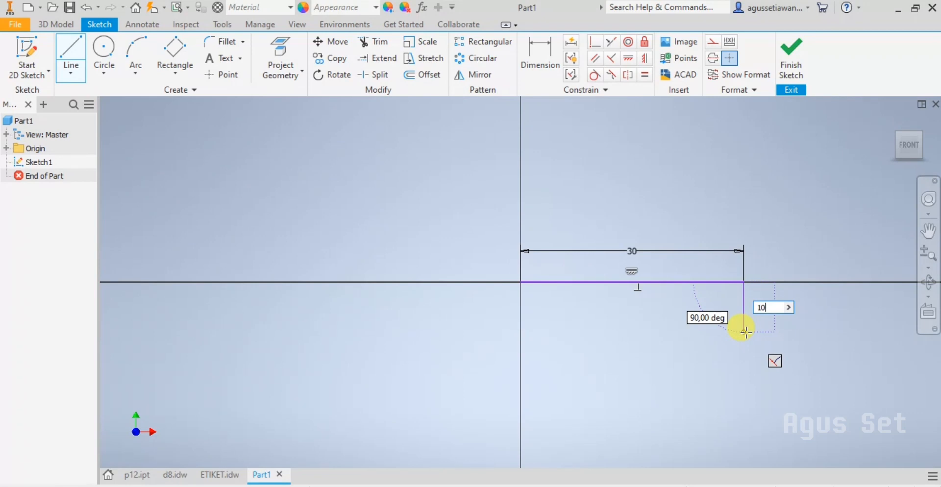
pyautogui.press('Tab')
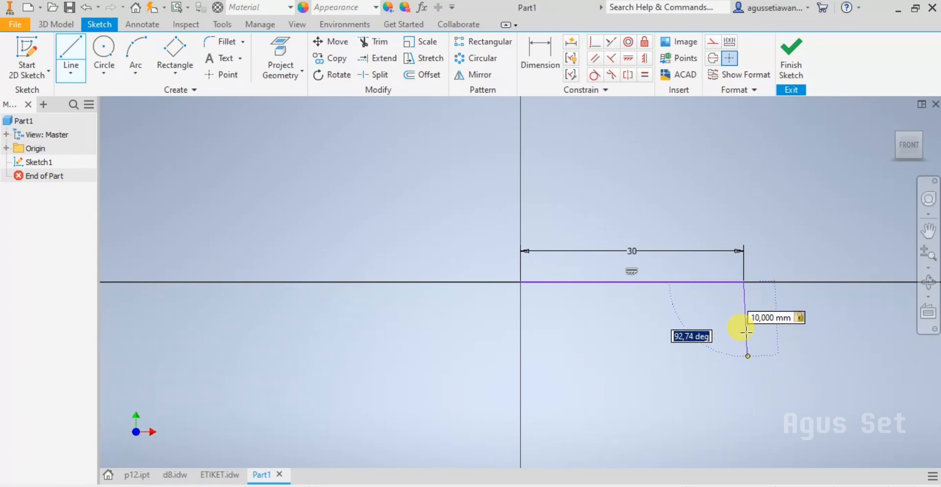
pyautogui.write('45')
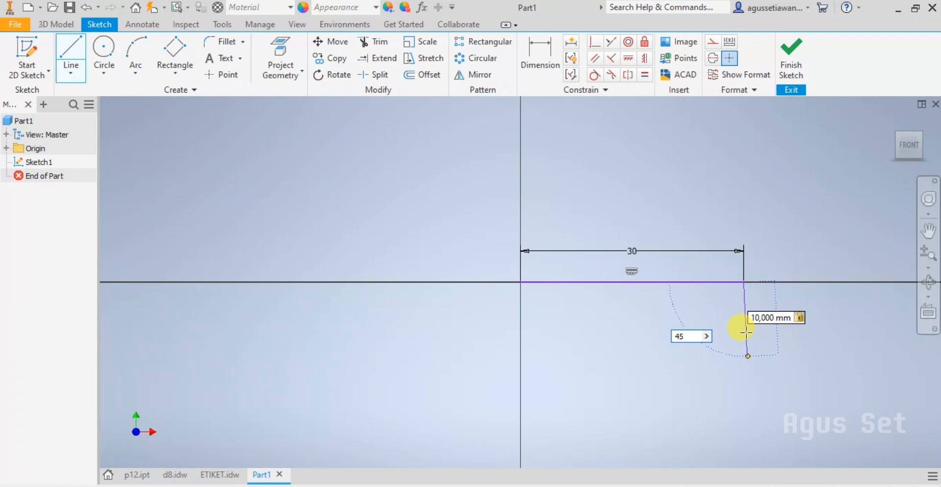
pyautogui.press('Return')
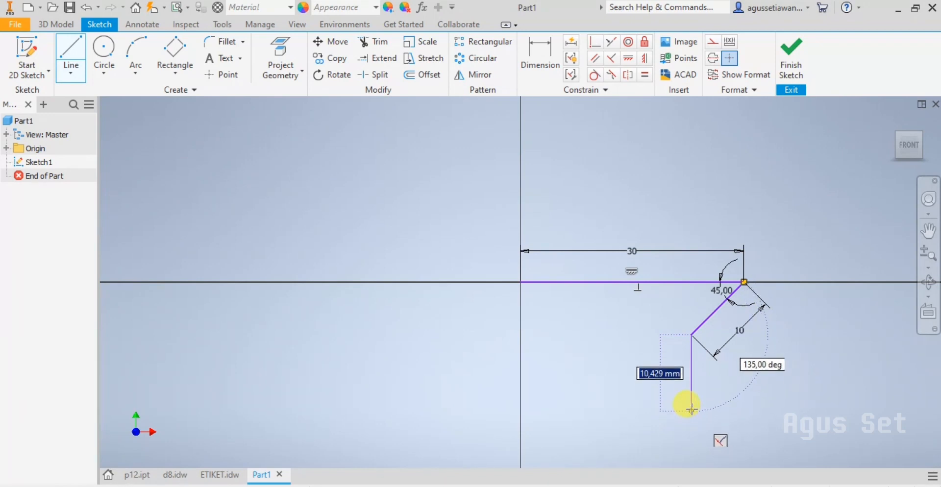
# - Add a 10 mm segment running left from the slanted line's lower end, parallel to the 30 mm line
pyautogui.scroll(-3, 688, 394)
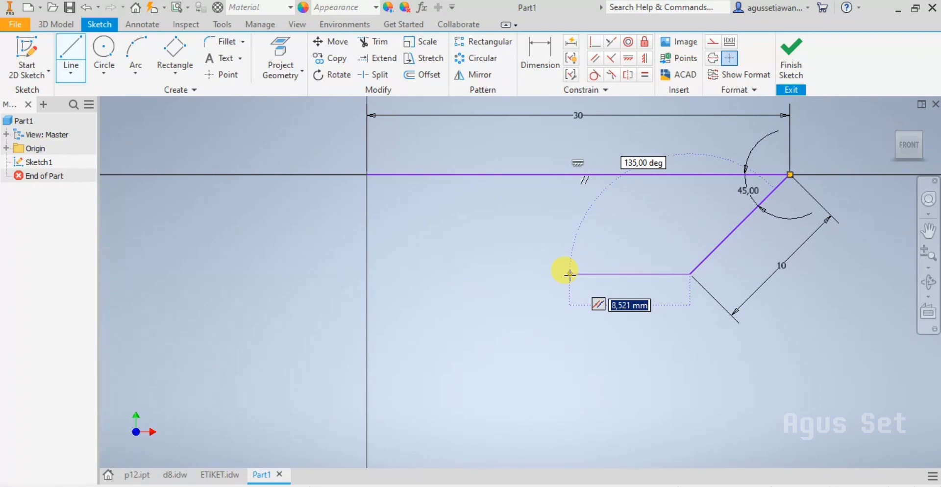
pyautogui.write('10')
pyautogui.press('Return')
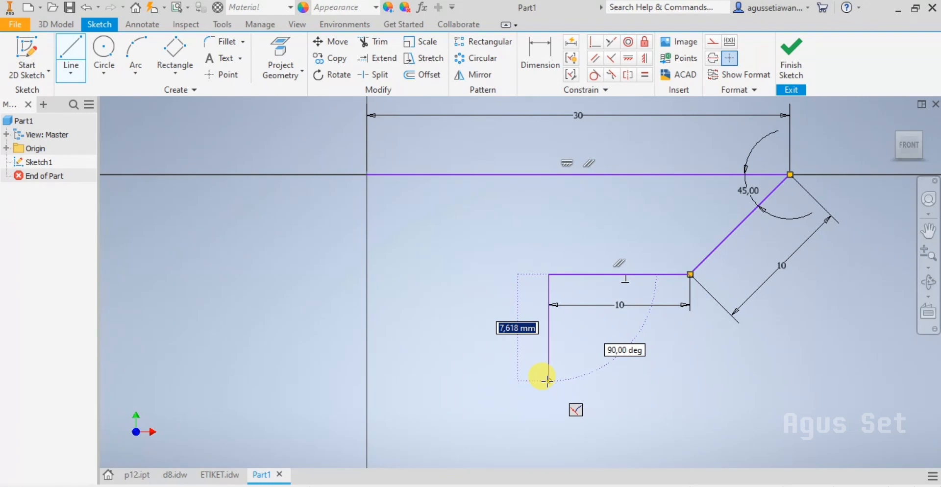
# - Add a vertical segment about 7.6 mm long downward from the short horizontal segment's left end, and end the line chain
pyautogui.press('Tab')
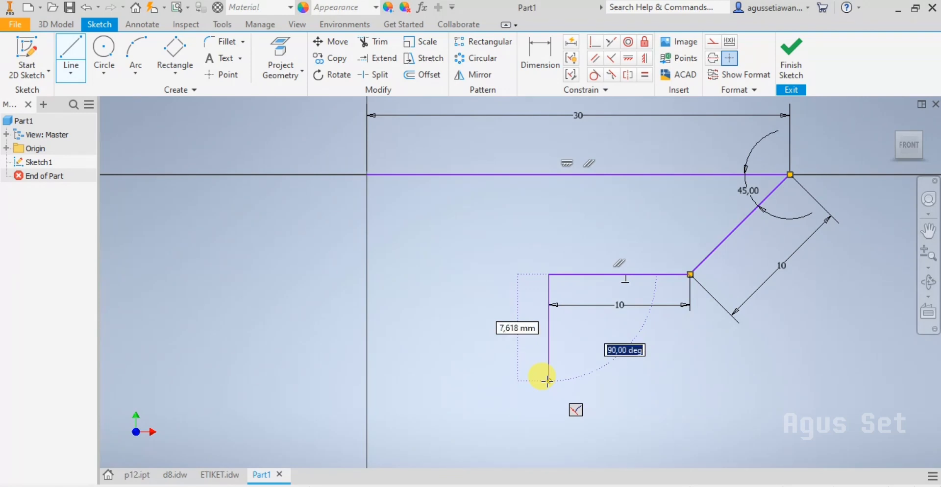
pyautogui.write('frfrfr')
pyautogui.press('BackSpace')
pyautogui.press('BackSpace')
pyautogui.press('BackSpace')
pyautogui.press('BackSpace')
pyautogui.press('BackSpace')
pyautogui.press('BackSpace')
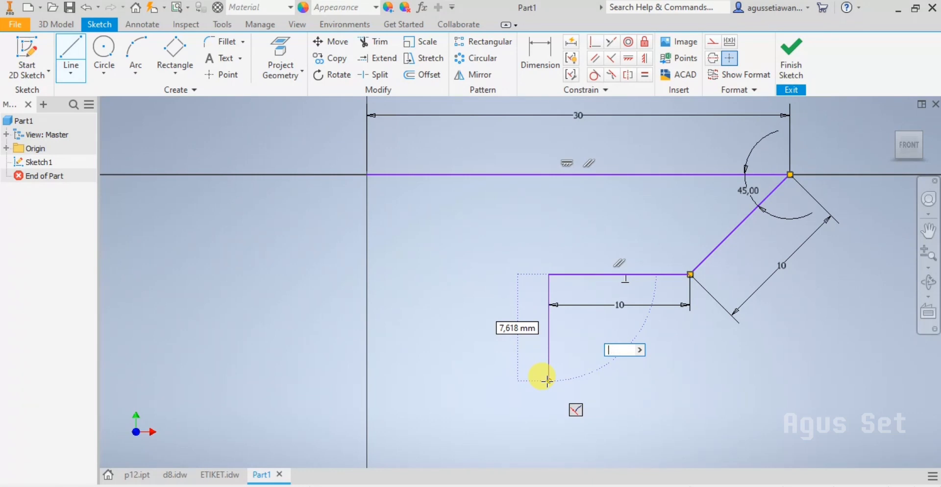
pyautogui.press('Tab')
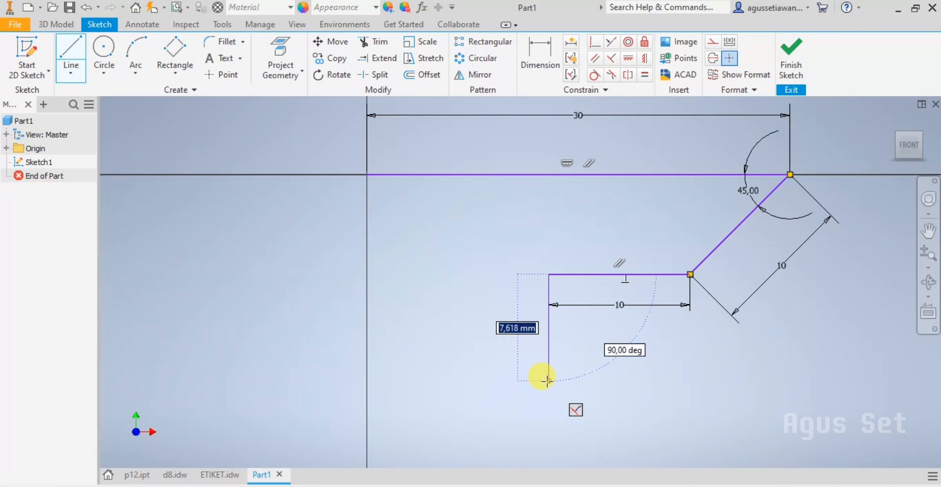
pyautogui.click(548, 379)
pyautogui.scroll(-10, 553, 378)
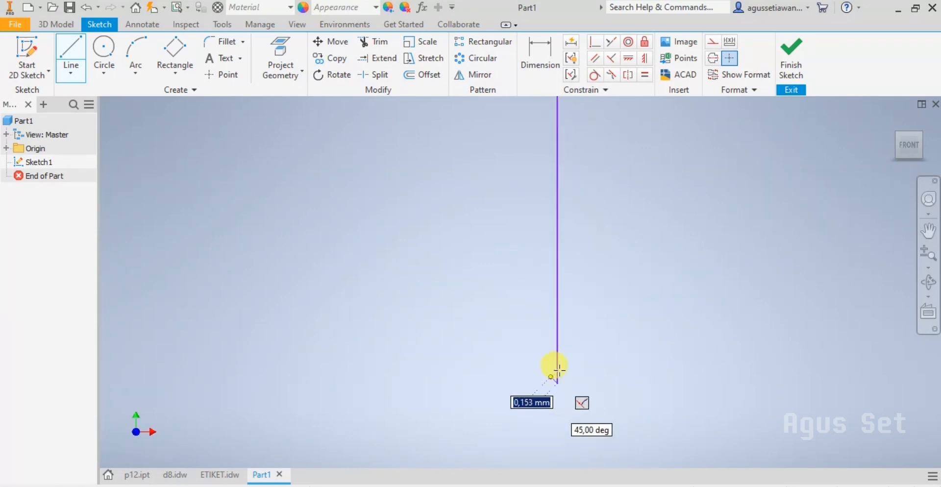
pyautogui.scroll(10, 560, 378)
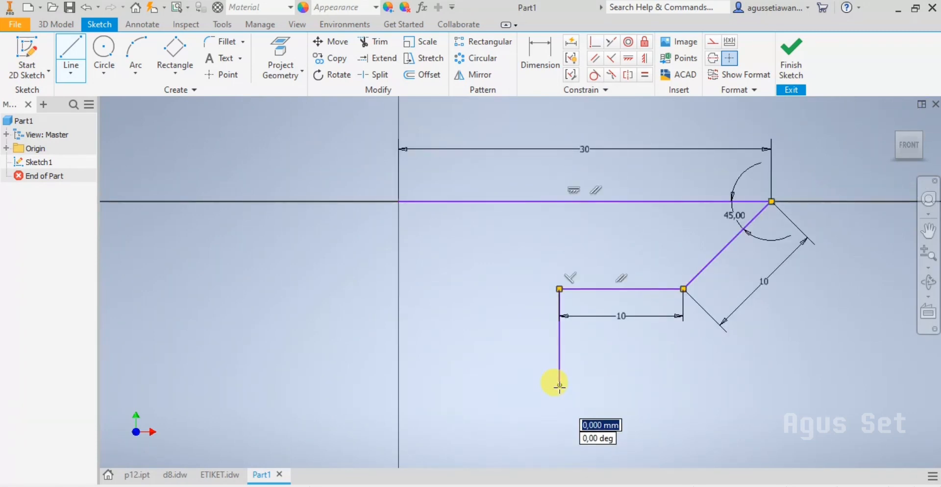
pyautogui.press('Escape')
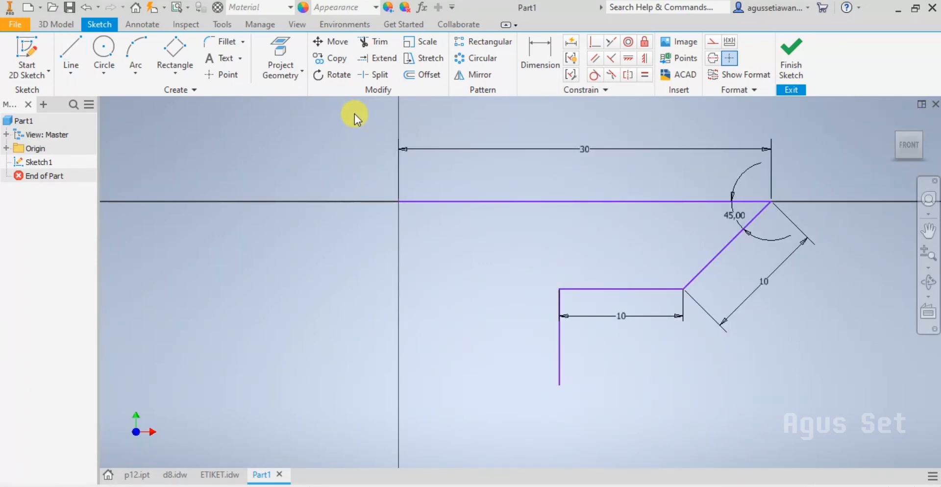
# - Delete the whole line chain together with its dimensions from the sketch
pyautogui.moveTo(345, 113)
pyautogui.mouseDown()
pyautogui.moveTo(649, 302)
pyautogui.moveTo(754, 311)
pyautogui.moveTo(827, 390)
pyautogui.moveTo(835, 414)
pyautogui.mouseUp()
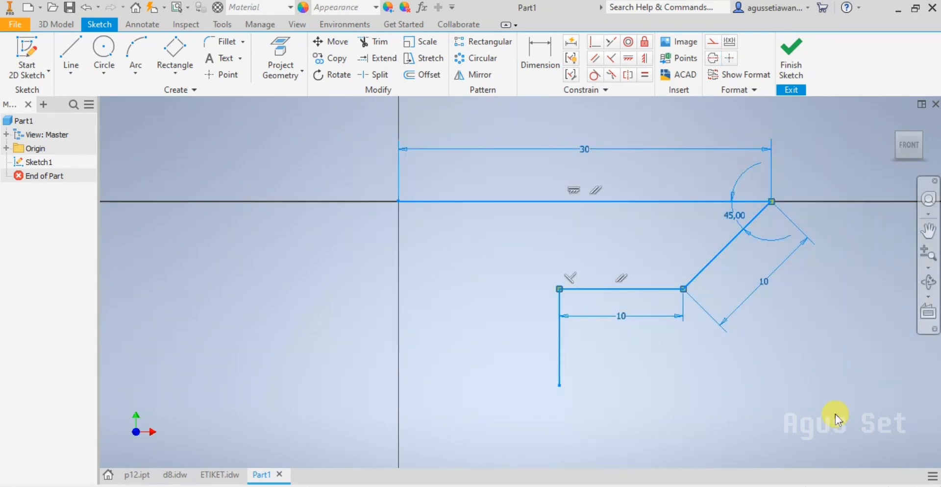
pyautogui.press('Delete')
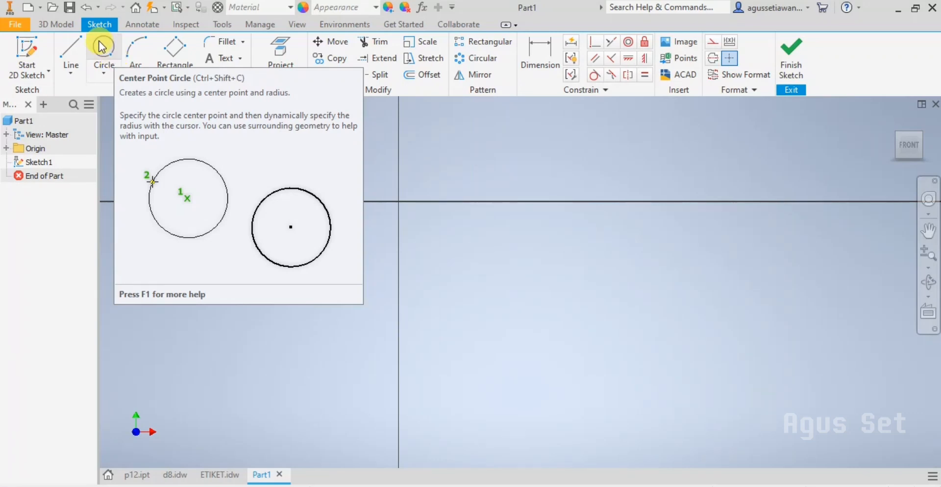
# - Draw a center point circle at the origin with a diameter of 10 mm
pyautogui.click(112, 58)
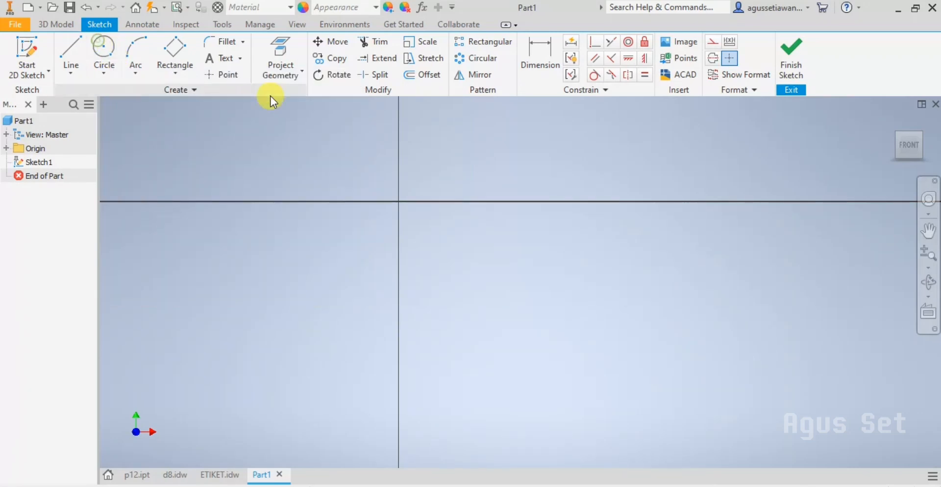
pyautogui.click(400, 202)
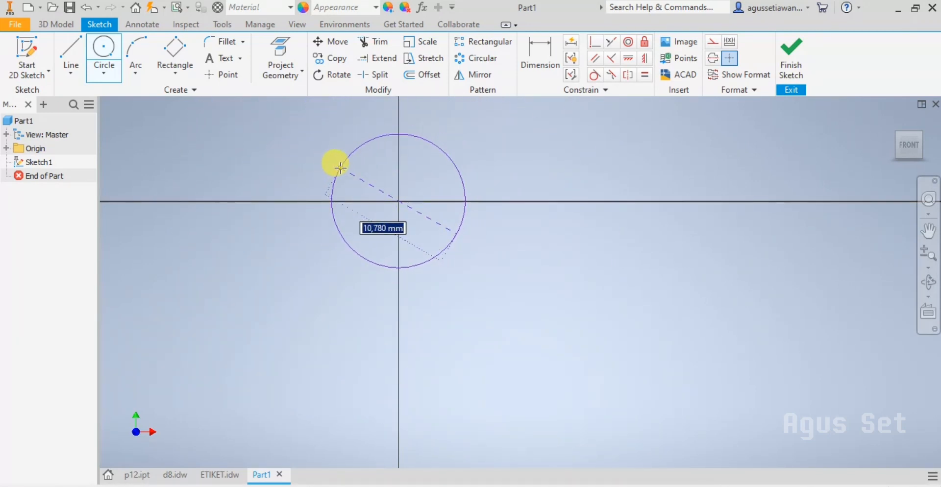
pyautogui.write('10')
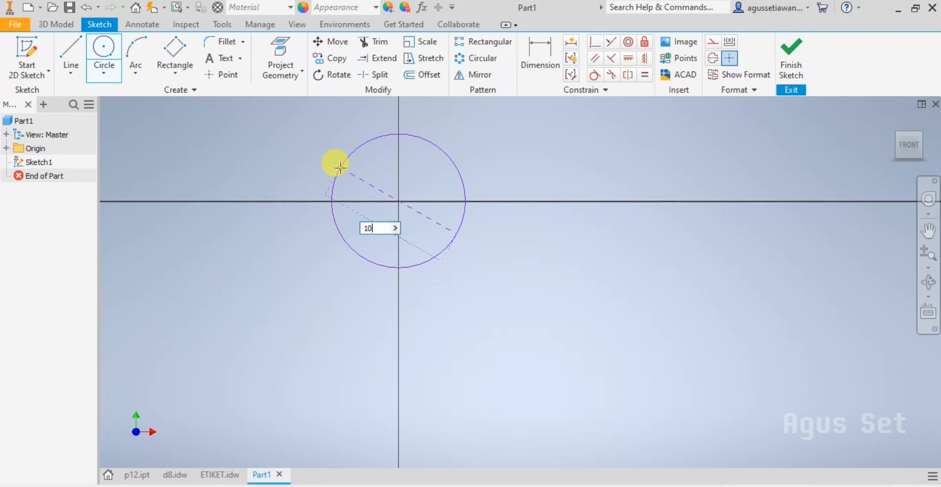
pyautogui.press('Return')
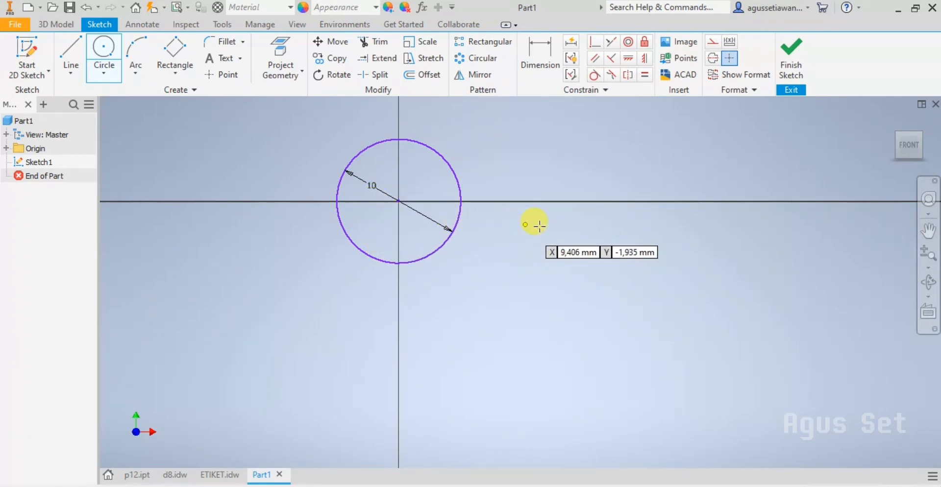
# - Switch the center point circle's size input from diameter to radius, and discard the trial circle
pyautogui.rightClick(562, 229)
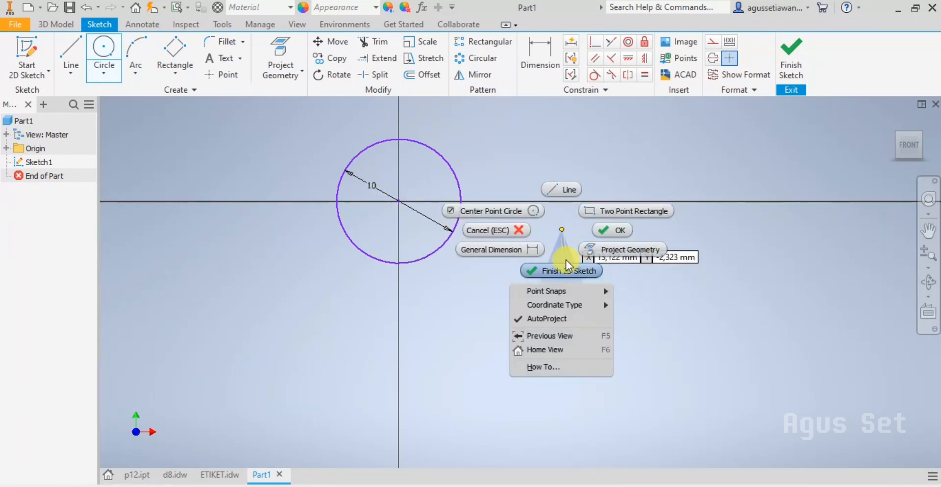
pyautogui.press('Escape')
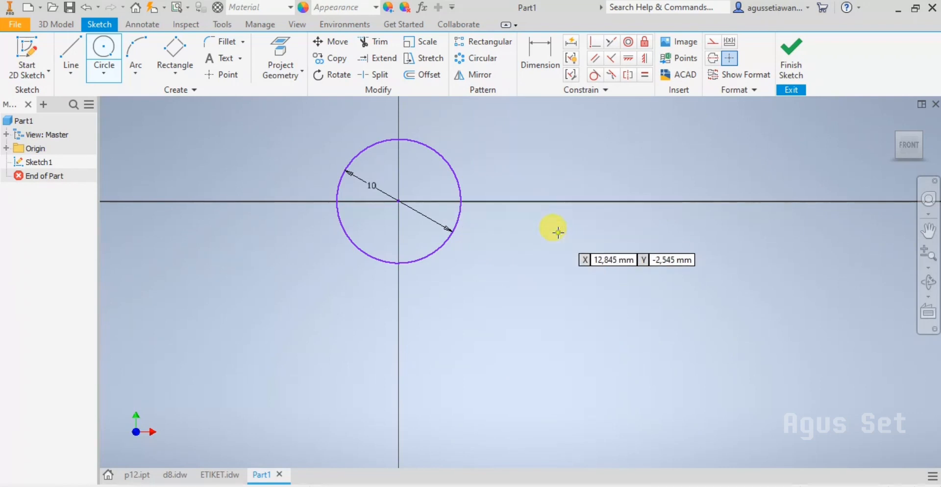
pyautogui.click(557, 233)
pyautogui.rightClick(612, 217)
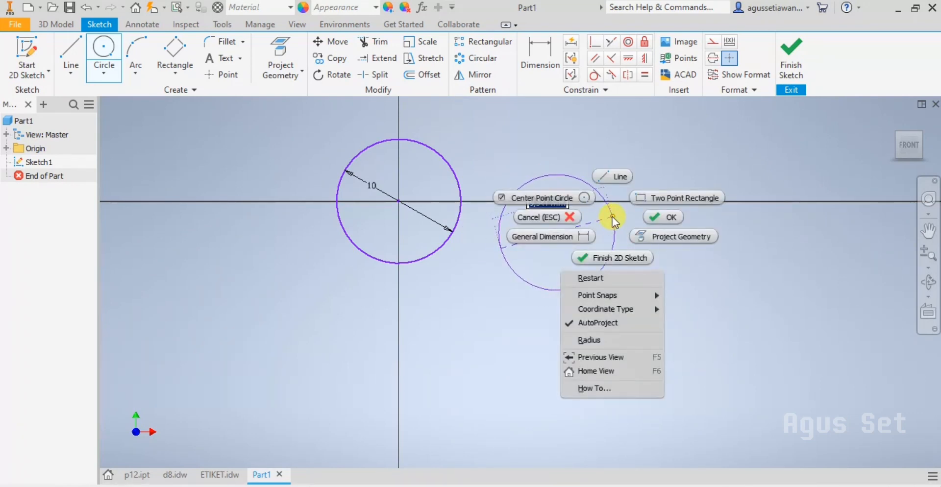
pyautogui.click(524, 294)
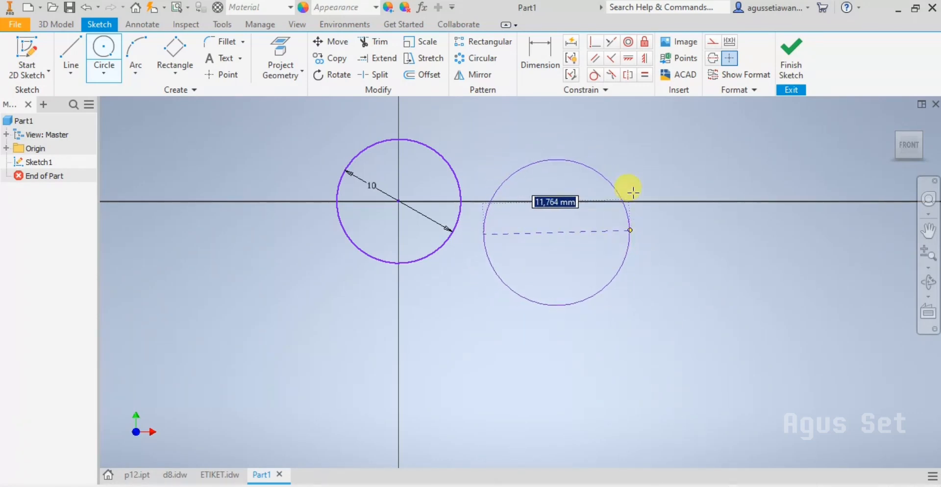
pyautogui.rightClick(633, 216)
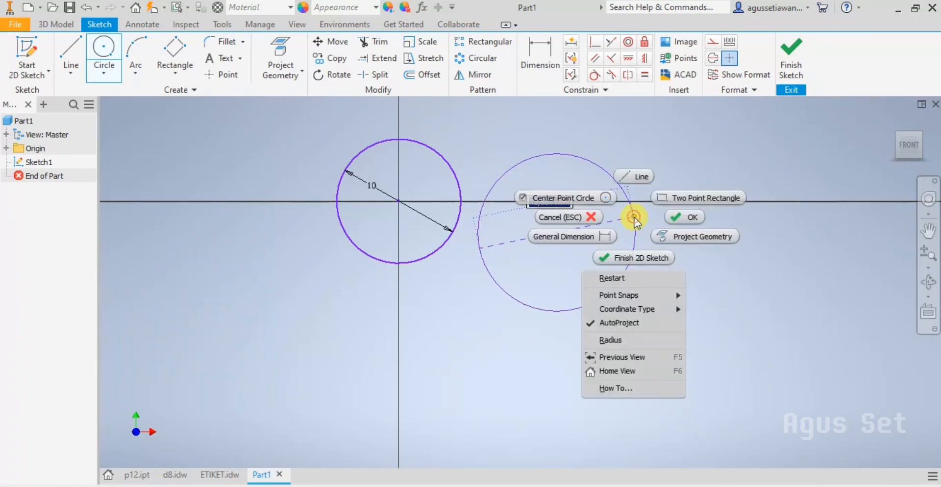
pyautogui.click(635, 341)
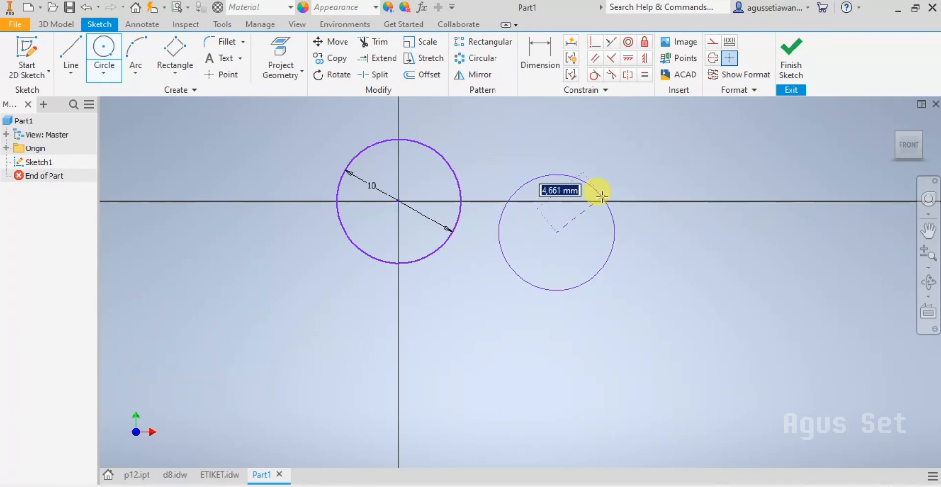
pyautogui.press('Escape')
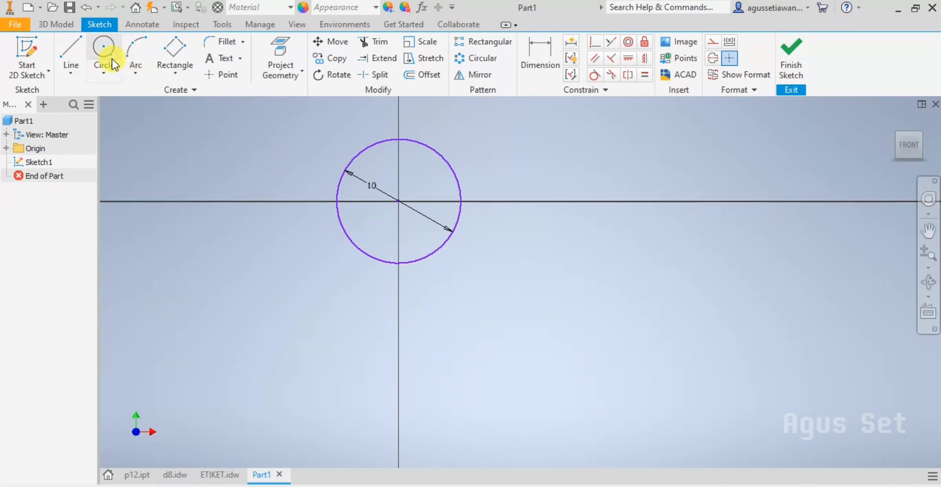
# - Draw a center point circle with a 10 mm radius, centered on the horizontal axis to the right of the first circle
pyautogui.click(102, 49)
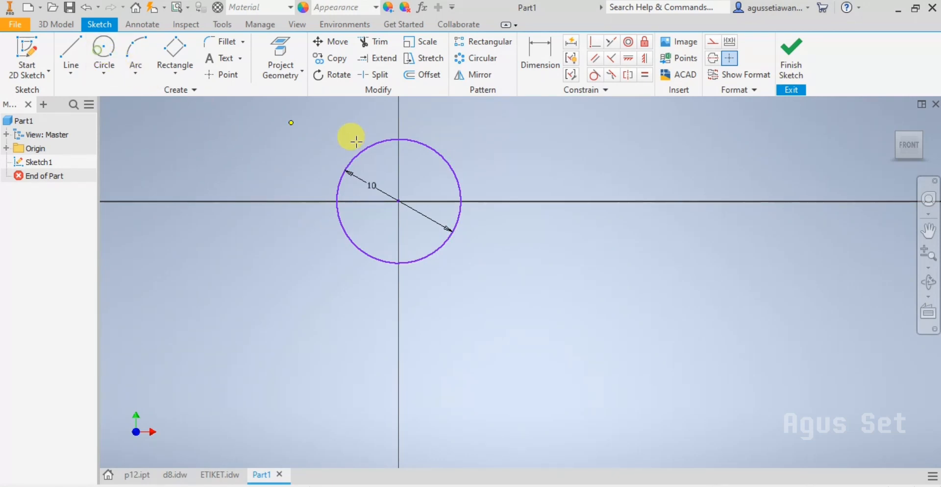
pyautogui.click(673, 200)
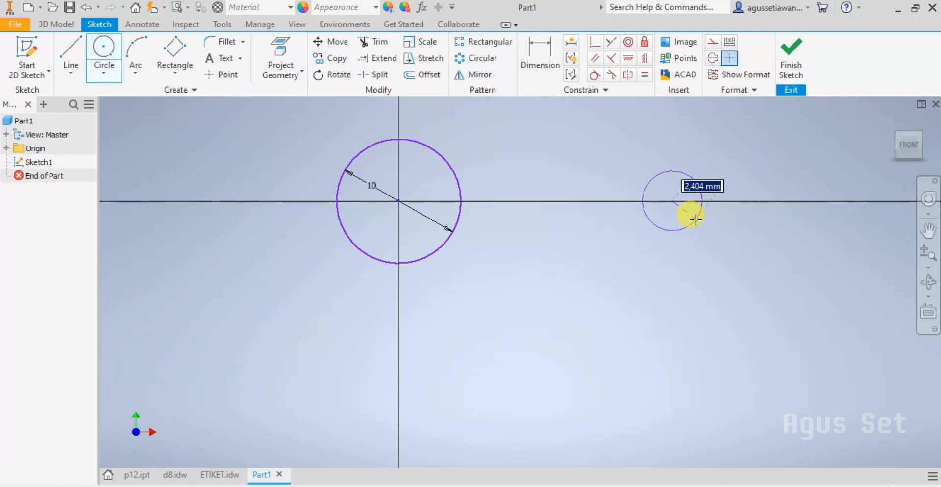
pyautogui.write('10')
pyautogui.press('Return')
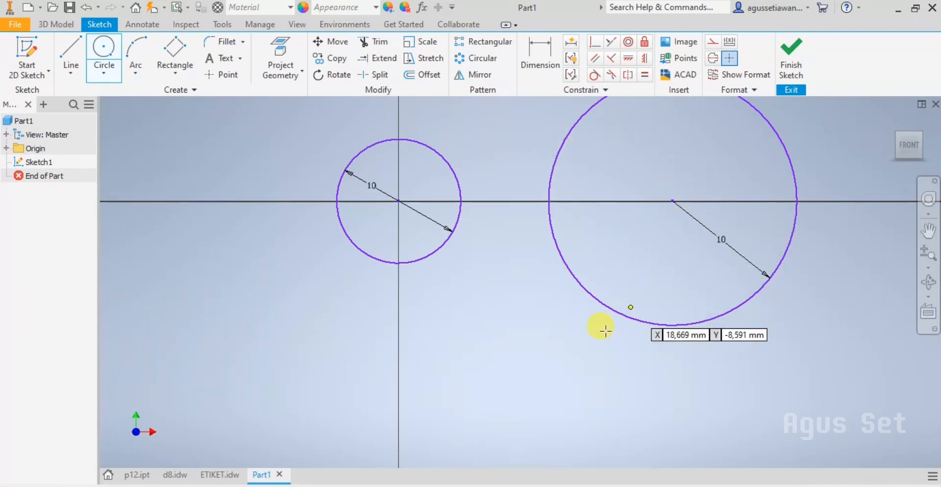
pyautogui.scroll(-2, 523, 372)
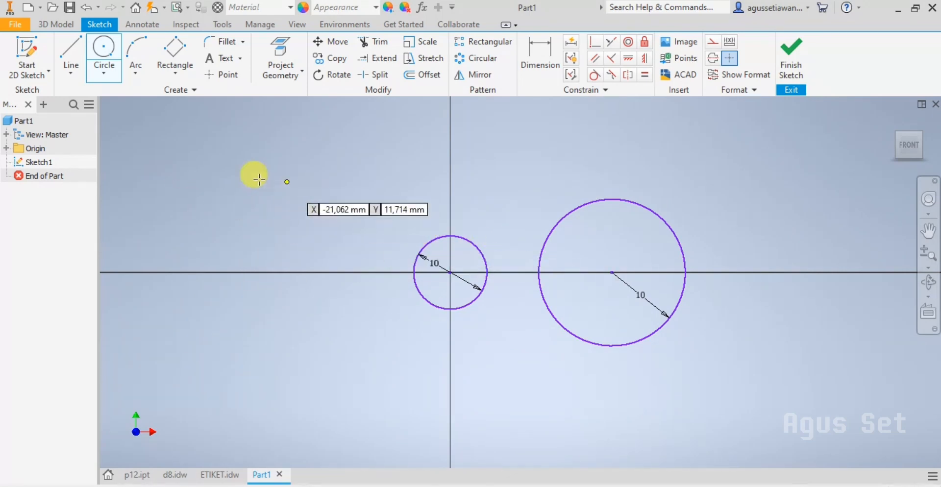
# - Draw an ellipse with a horizontal major axis above and to the left of the origin circle, and end the Ellipse command
pyautogui.click(104, 68)
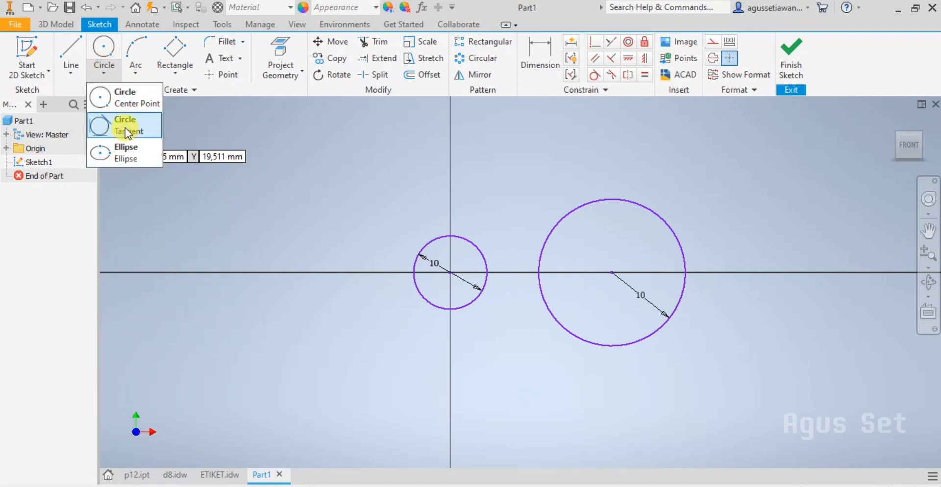
pyautogui.click(126, 152)
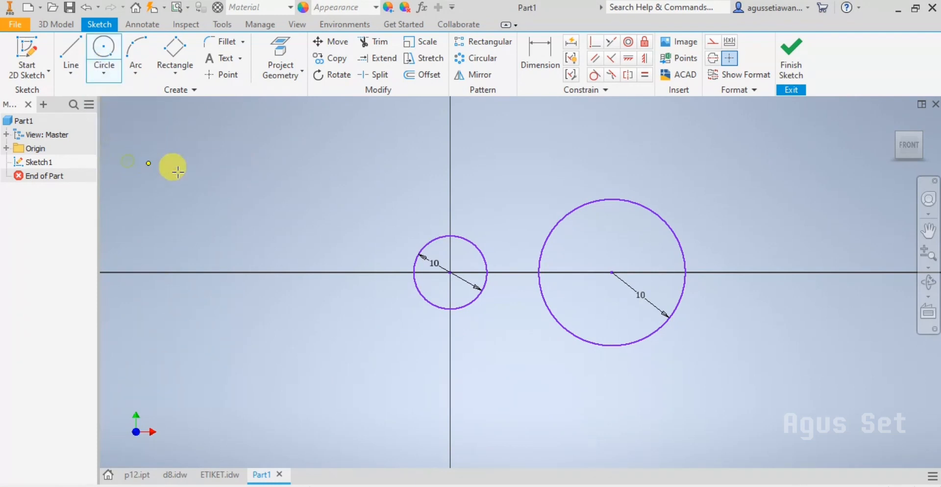
pyautogui.click(210, 194)
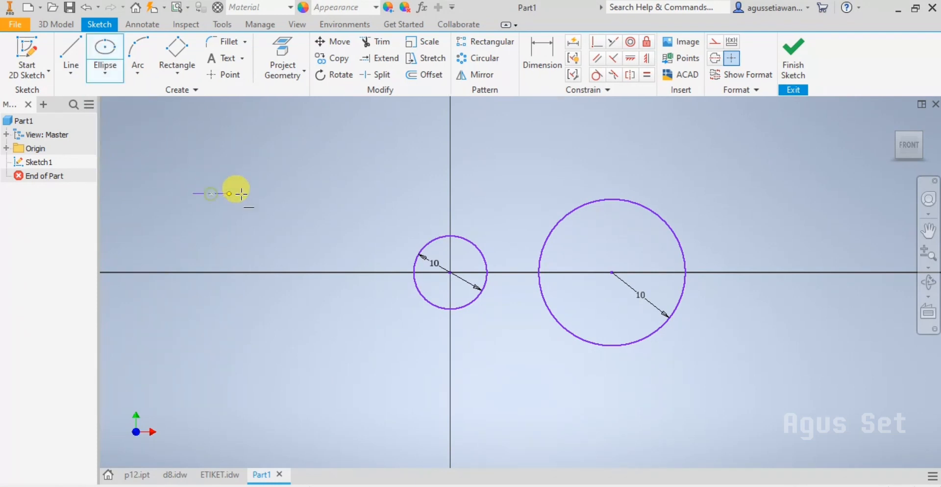
pyautogui.click(278, 193)
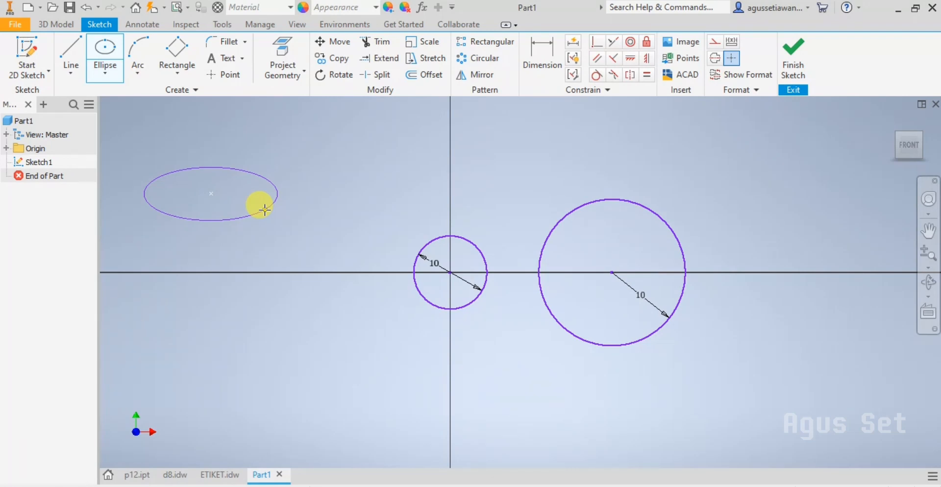
pyautogui.click(247, 229)
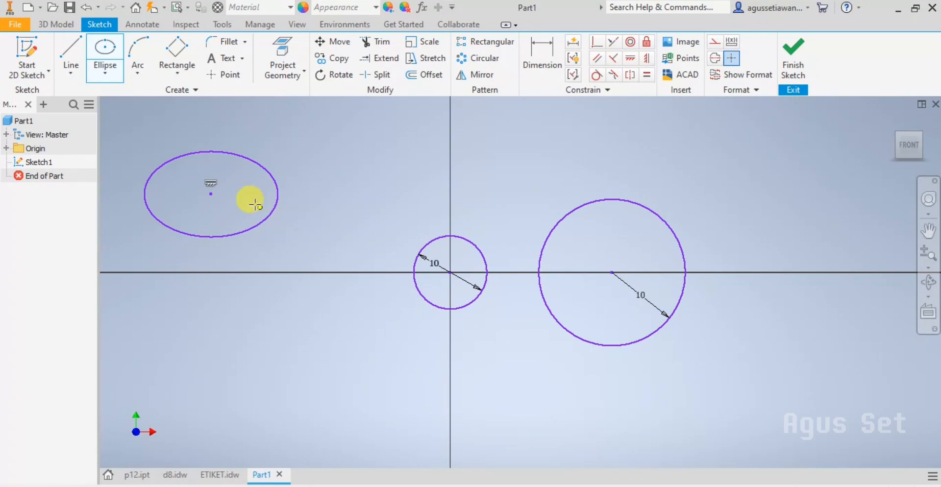
pyautogui.scroll(-2, 286, 208)
pyautogui.press('Escape')
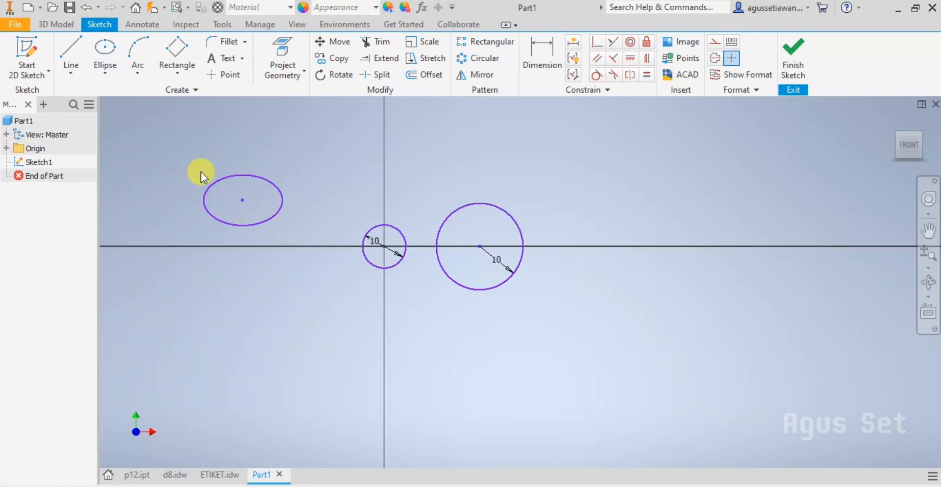
# - Delete the ellipse and both circles together with their dimensions from the sketch
pyautogui.moveTo(178, 179); pyautogui.dragTo(668, 329)
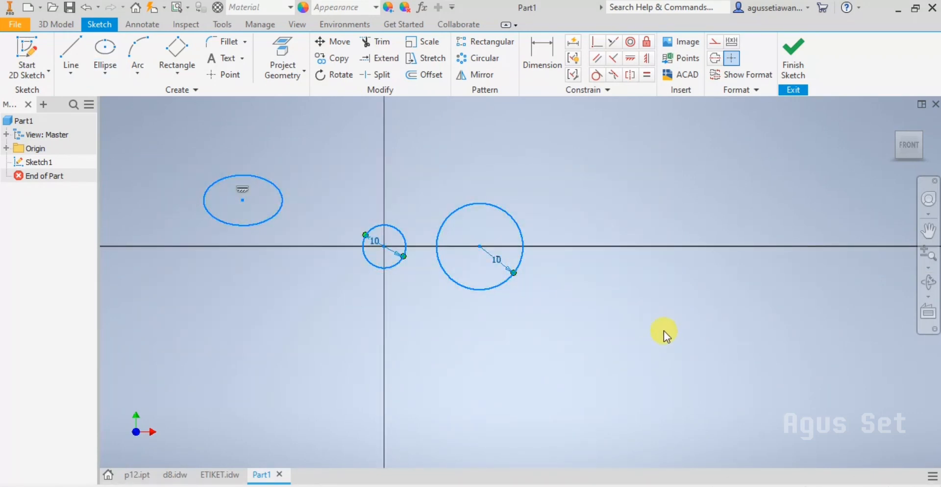
pyautogui.press('Delete')
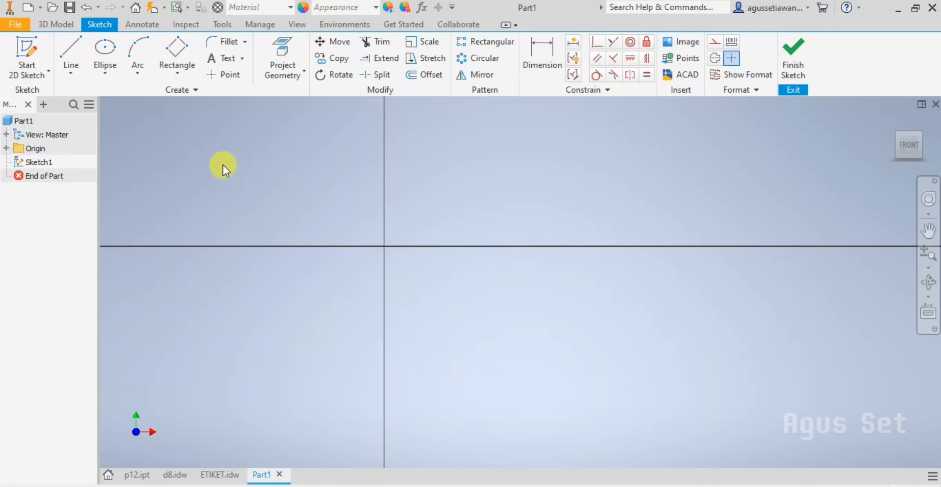
pyautogui.click(139, 75)
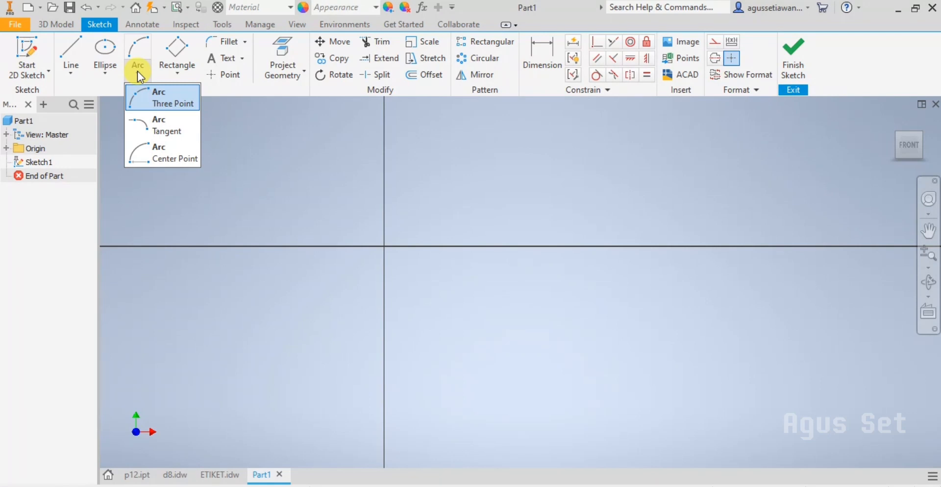
pyautogui.click(138, 73)
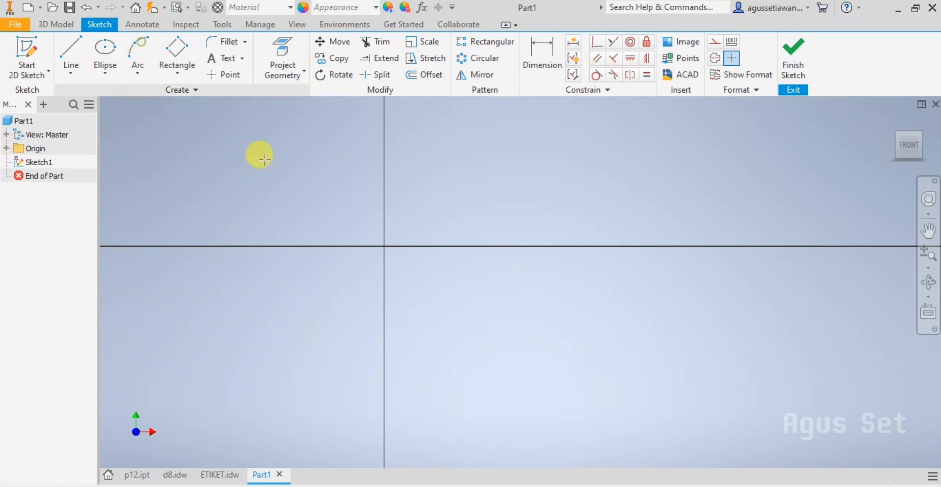
pyautogui.click(382, 241)
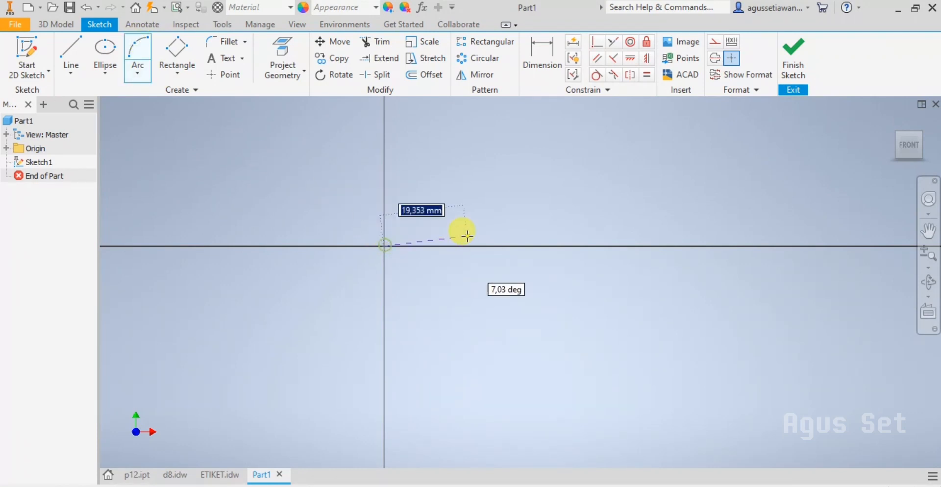
pyautogui.press('Escape')
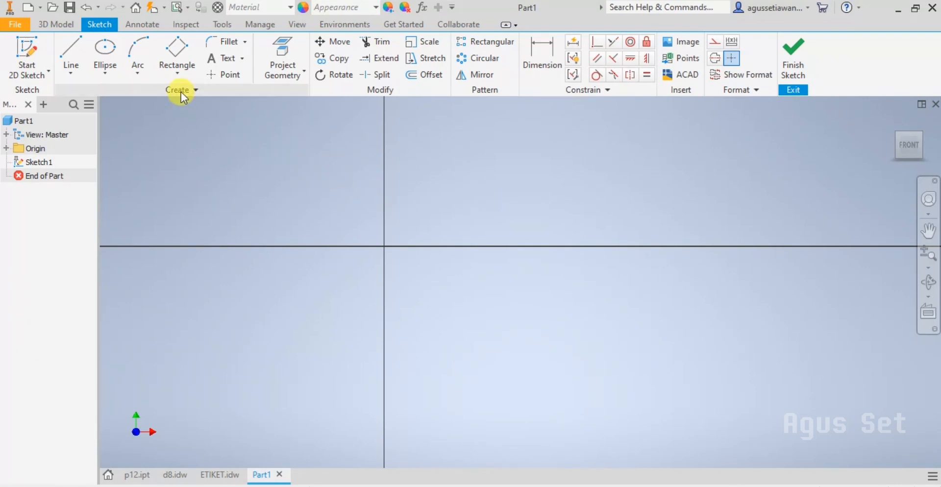
# - Draw a 30 mm horizontal line below the horizontal axis, to the right of the origin, and end the Line command
pyautogui.click(72, 49)
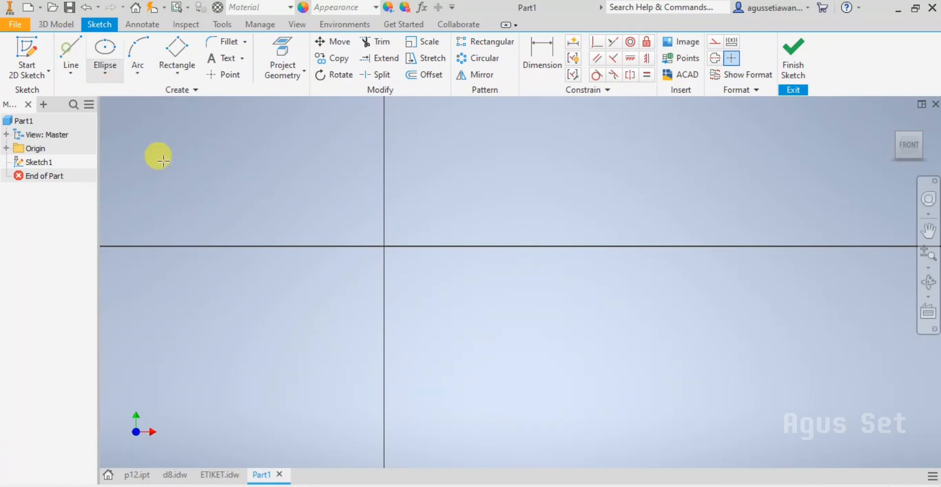
pyautogui.click(435, 327)
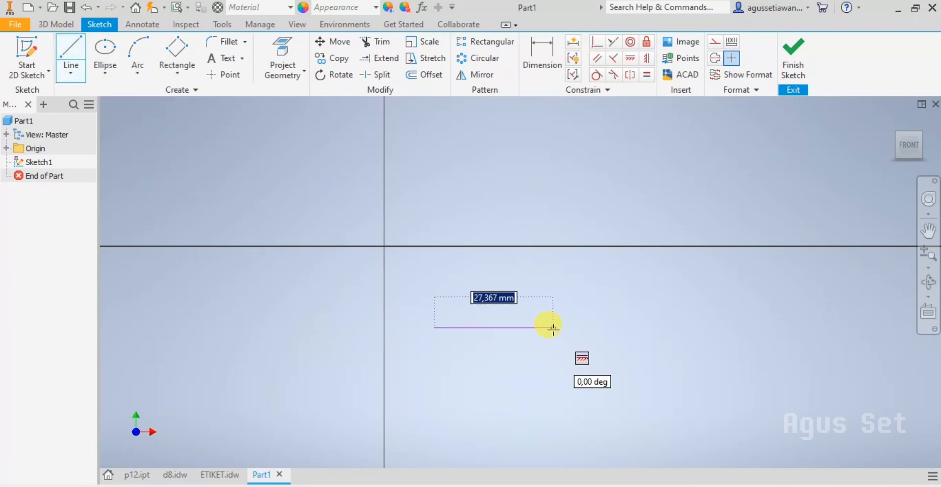
pyautogui.write('30')
pyautogui.press('Tab')
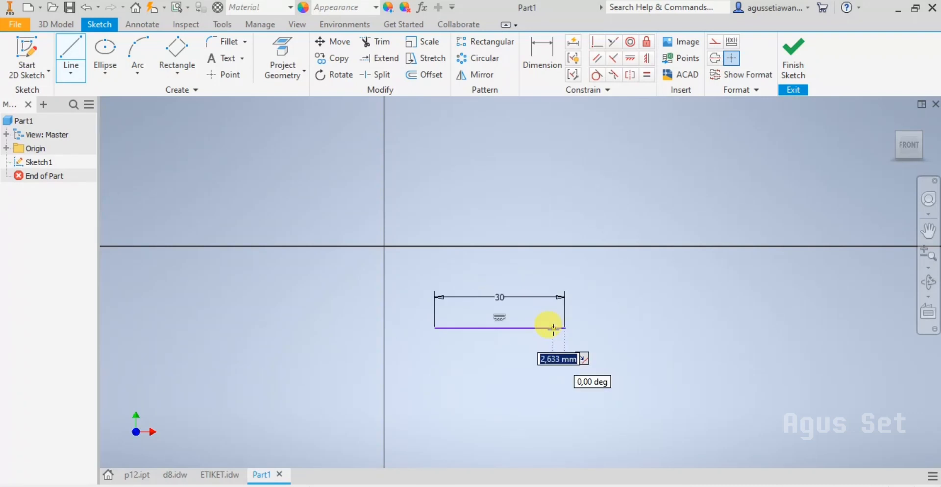
pyautogui.press('Escape')
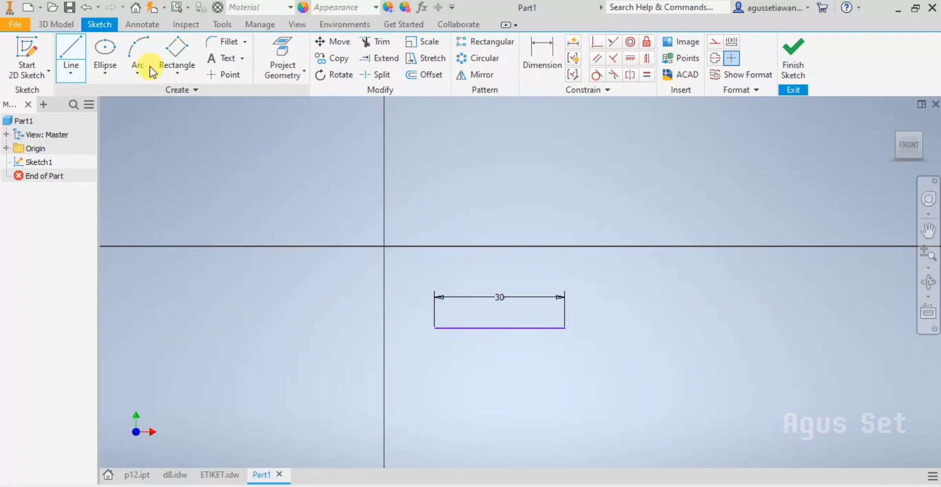
# - Draw a three point arc bulging upward between the line's left and right endpoints with a radius of 15 mm
pyautogui.click(146, 61)
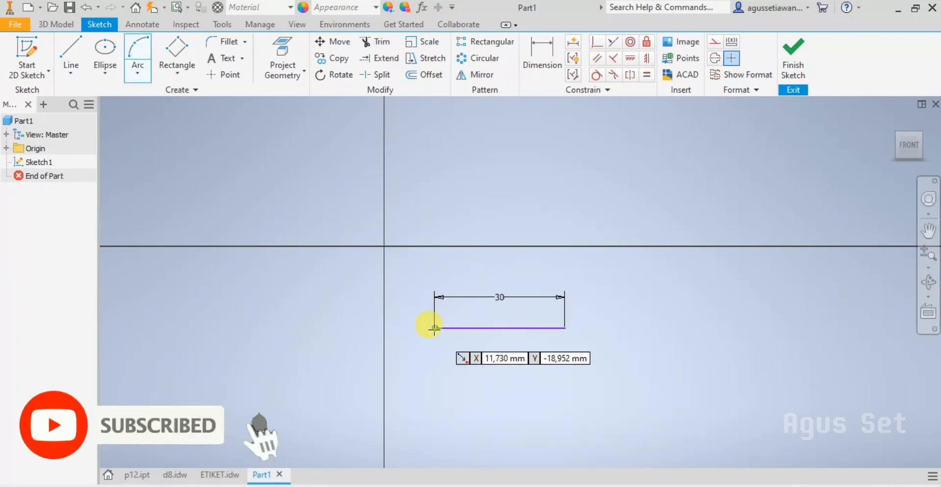
pyautogui.click(434, 328)
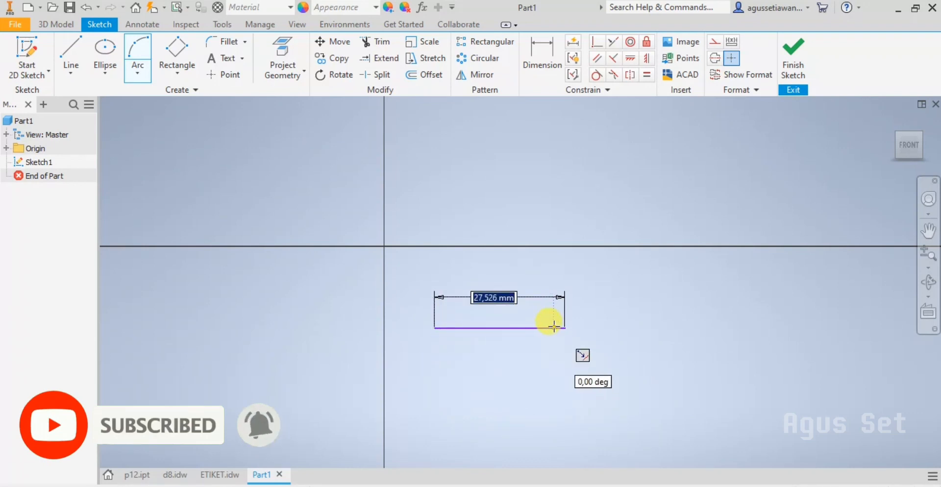
pyautogui.click(565, 327)
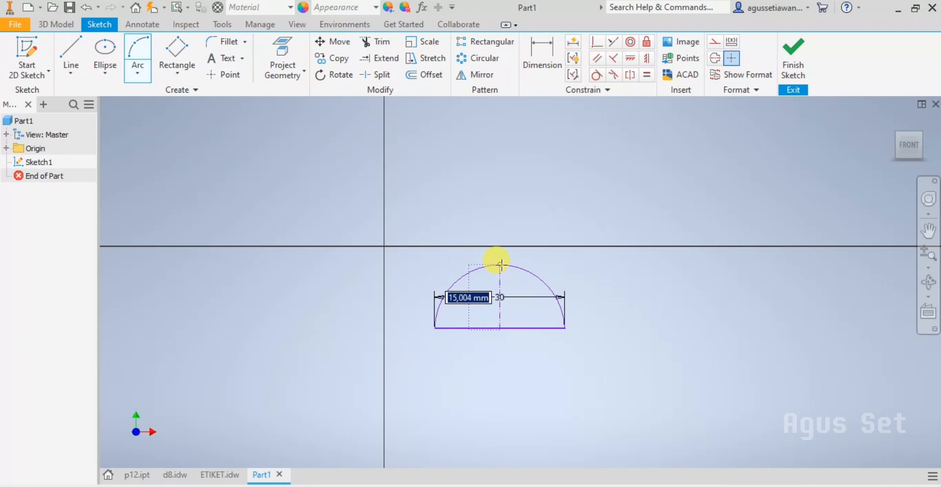
pyautogui.write('15')
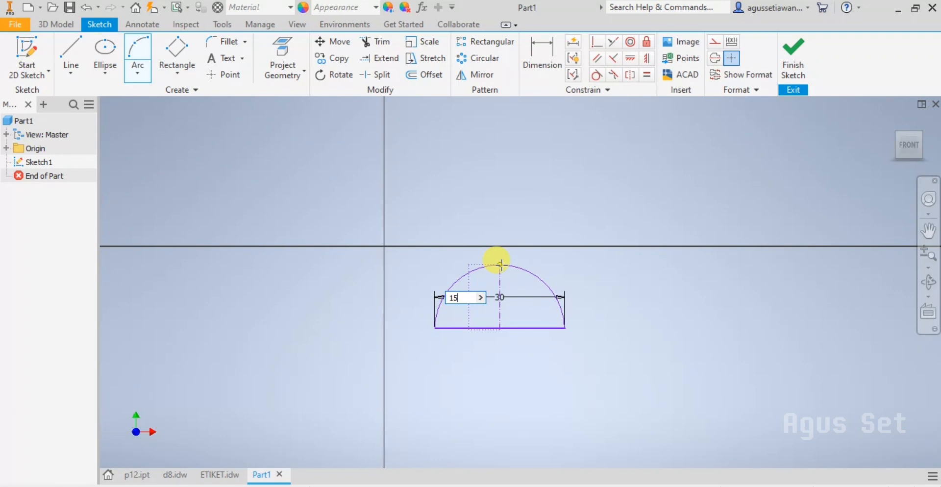
pyautogui.press('Return')
pyautogui.press('Escape')
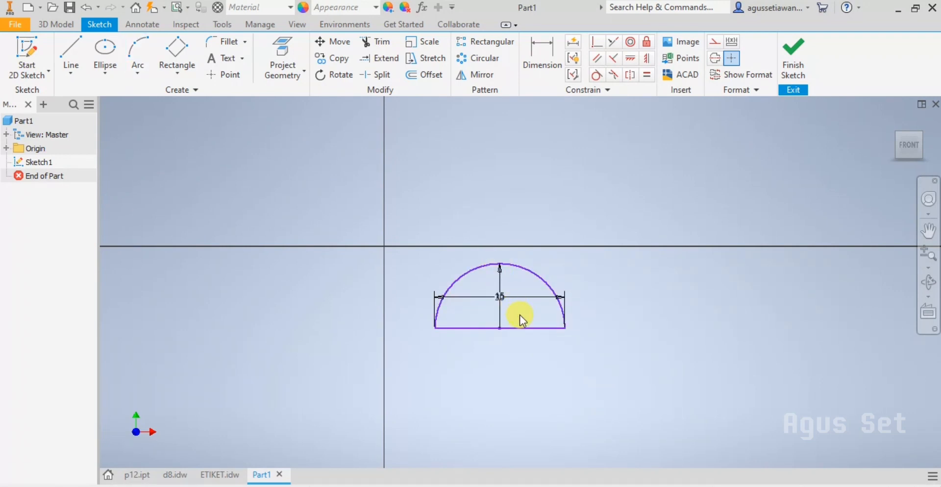
# - Delete the horizontal base line beneath the arc, keeping only the arc and its radius dimension
pyautogui.click(527, 328)
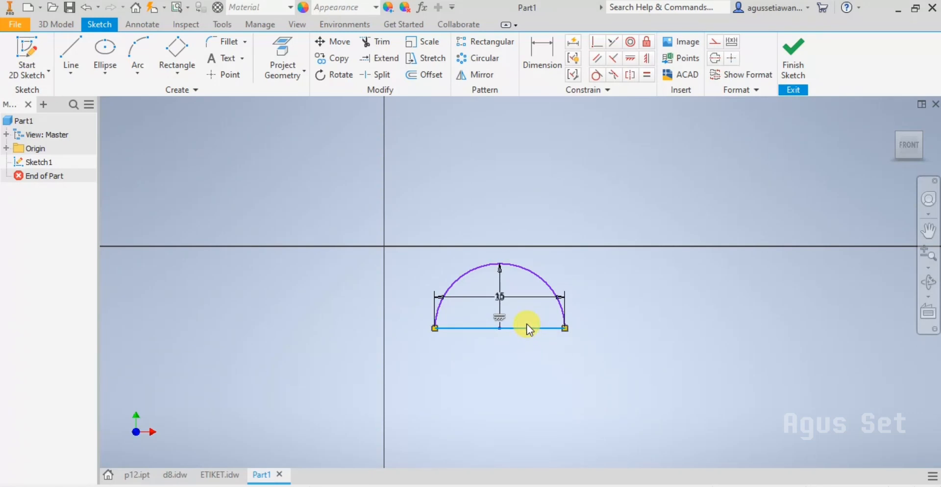
pyautogui.press('Delete')
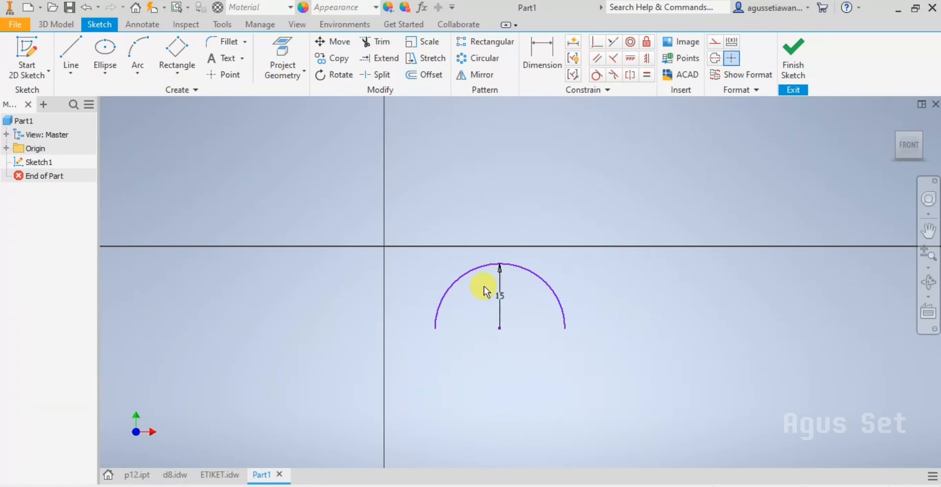
pyautogui.scroll(-2, 642, 300)
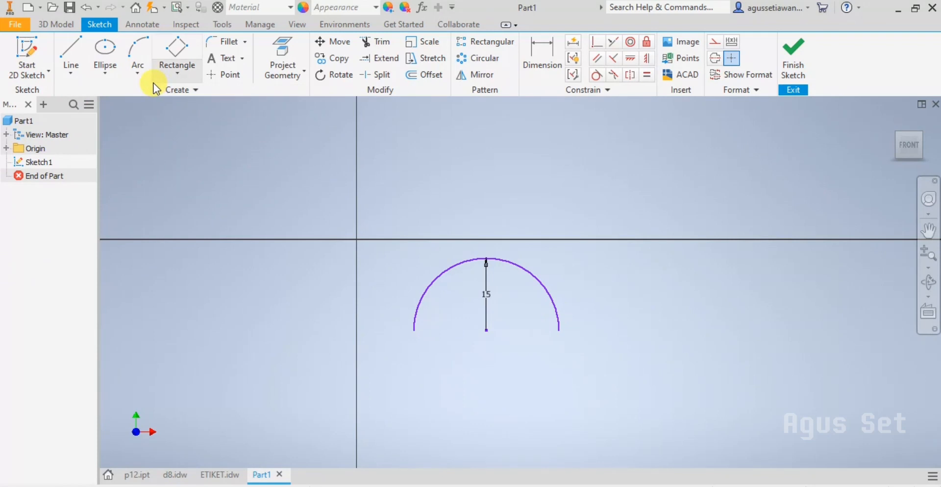
# - Draw a two point rectangle 30 mm wide and 10 mm high above the horizontal axis, left of the origin
pyautogui.click(139, 74)
pyautogui.click(139, 74)
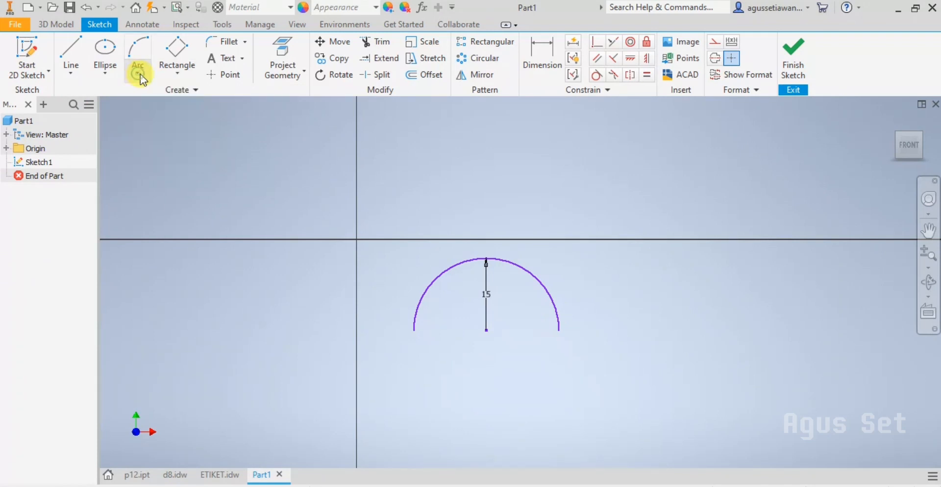
pyautogui.click(175, 74)
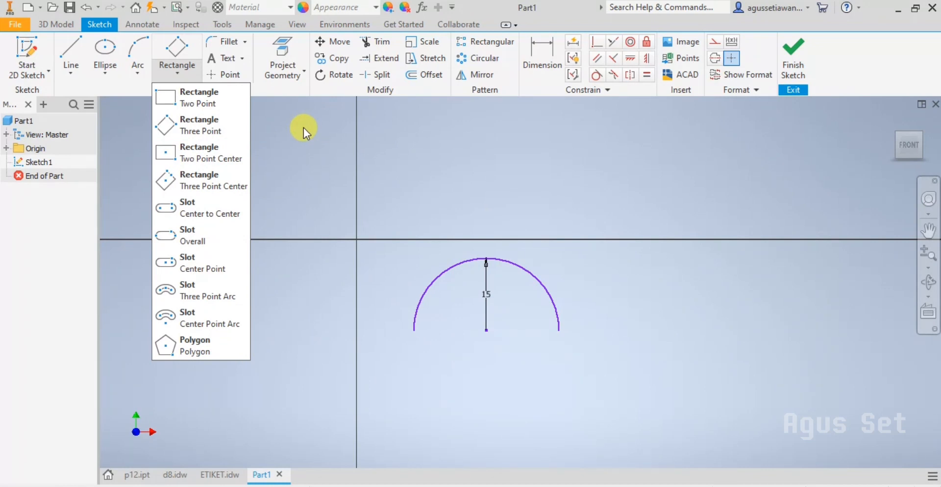
pyautogui.click(210, 106)
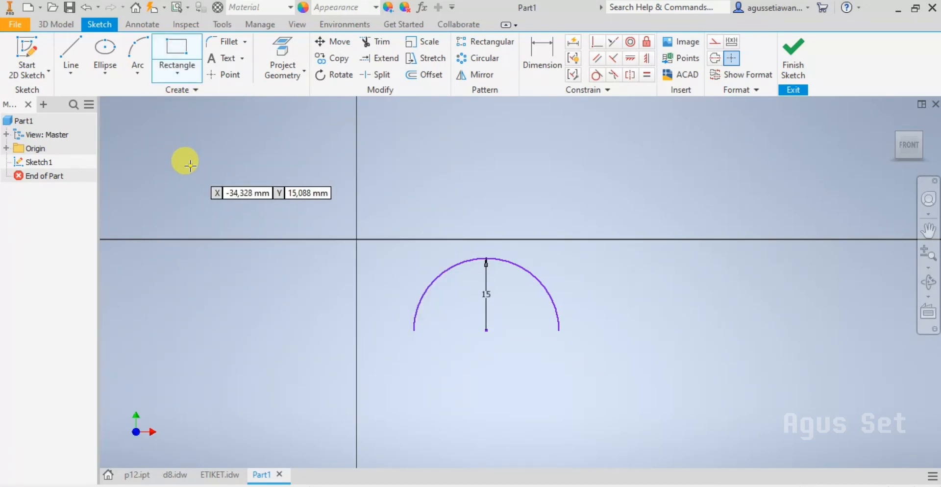
pyautogui.click(163, 144)
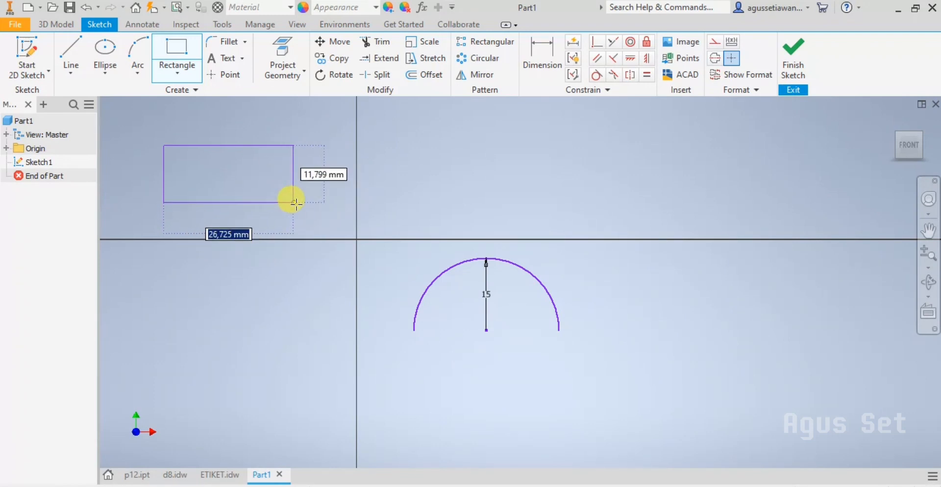
pyautogui.write('30')
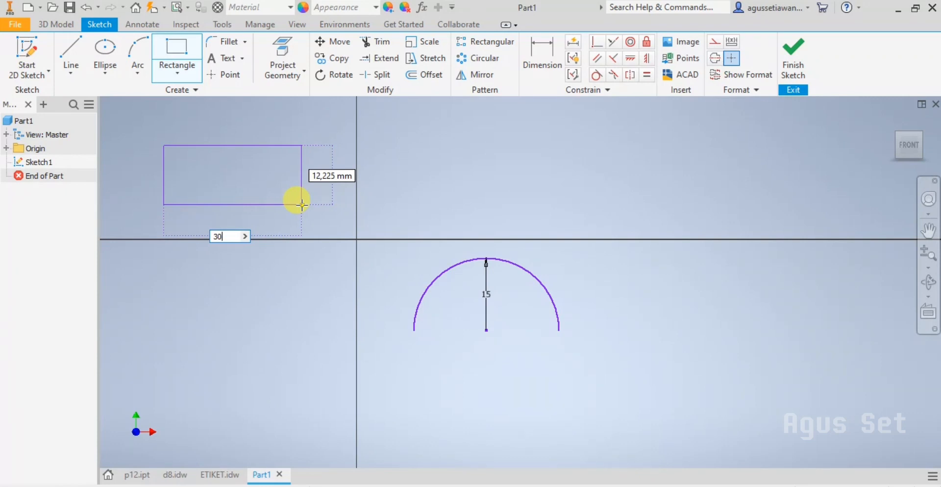
pyautogui.press('Tab')
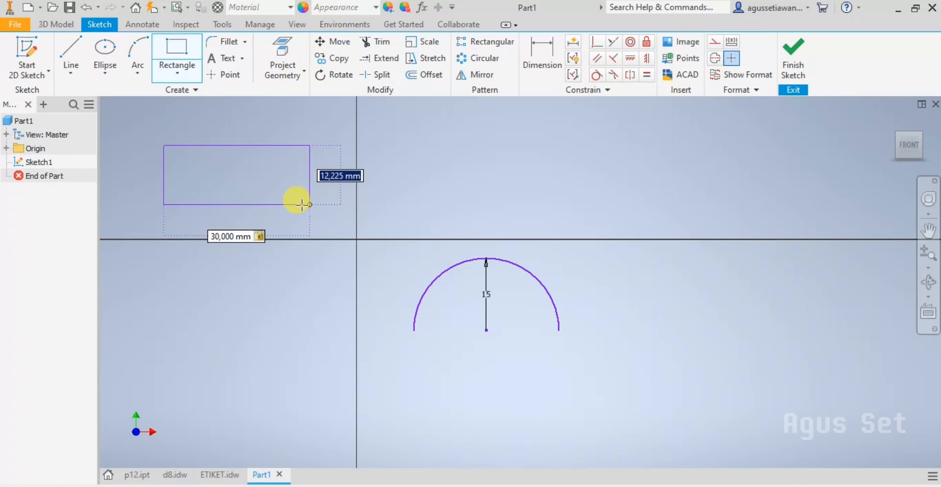
pyautogui.write('10')
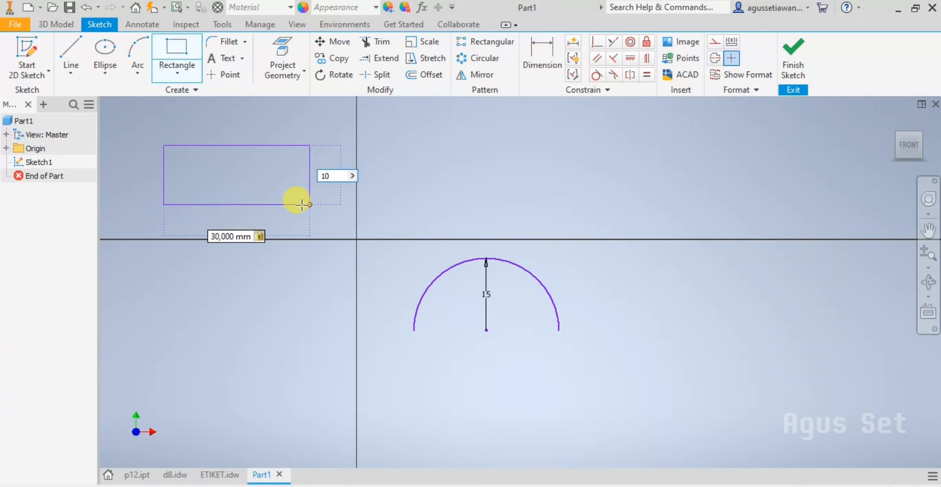
pyautogui.press('Return')
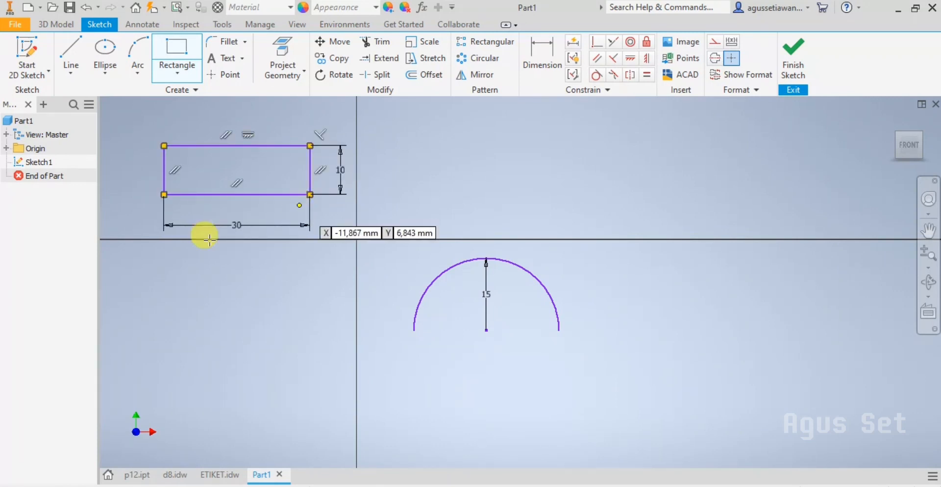
# - Draw a three point rectangle above the arc with a 30 mm horizontal first side and a 10 mm height
pyautogui.click(178, 75)
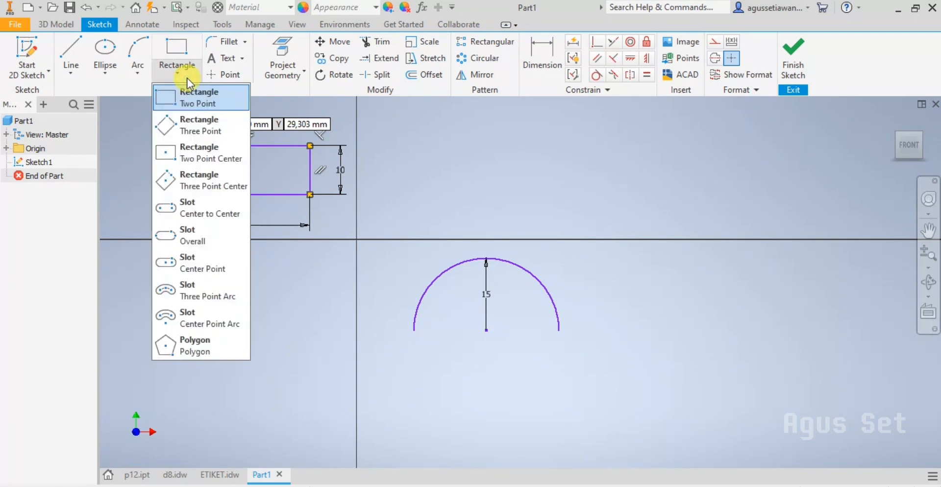
pyautogui.click(198, 124)
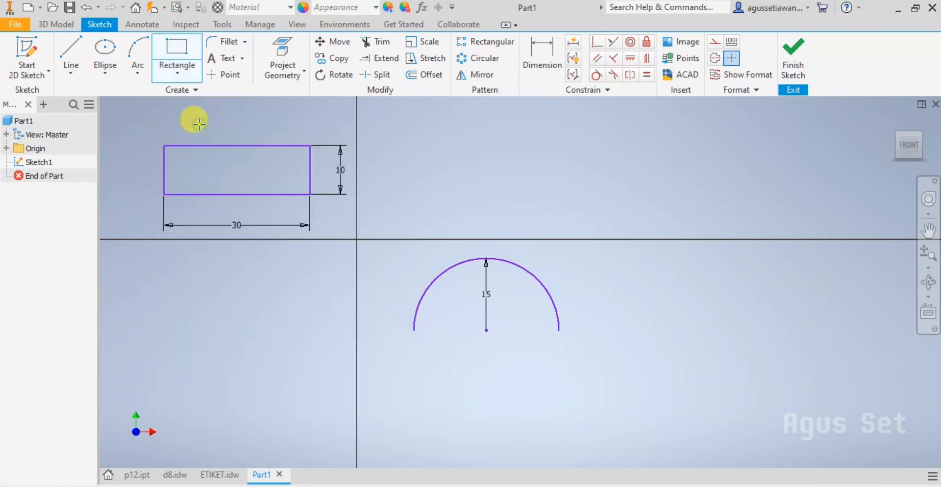
pyautogui.click(423, 139)
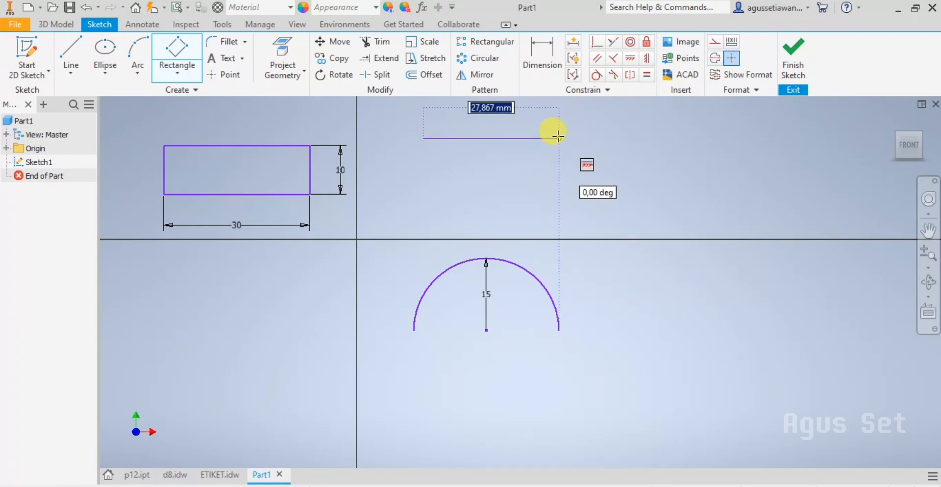
pyautogui.write('30')
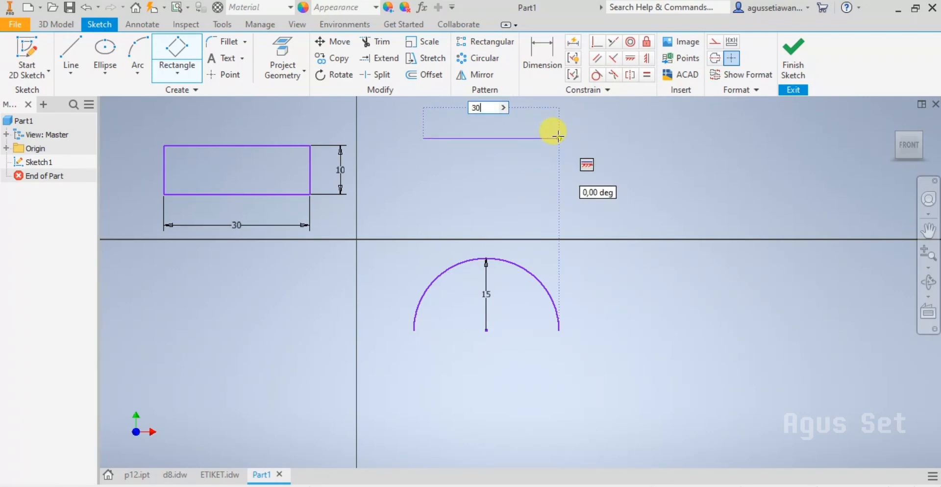
pyautogui.press('Return')
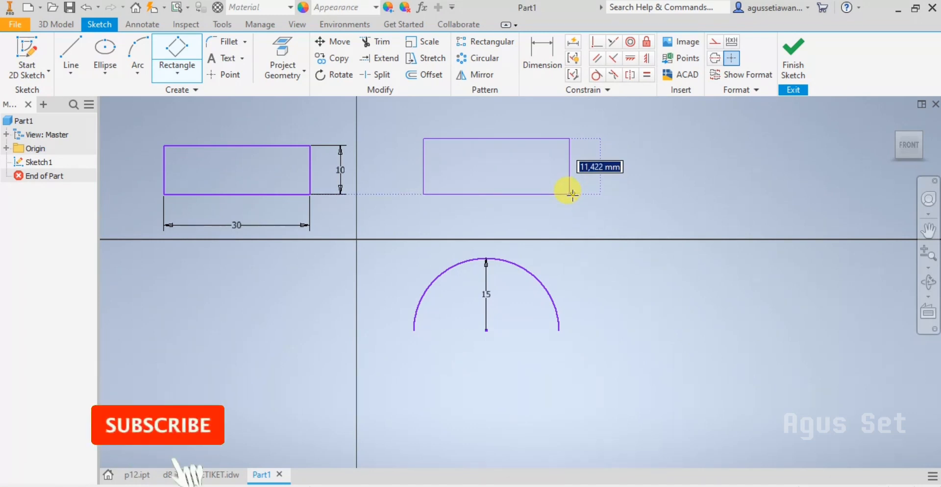
pyautogui.write('10')
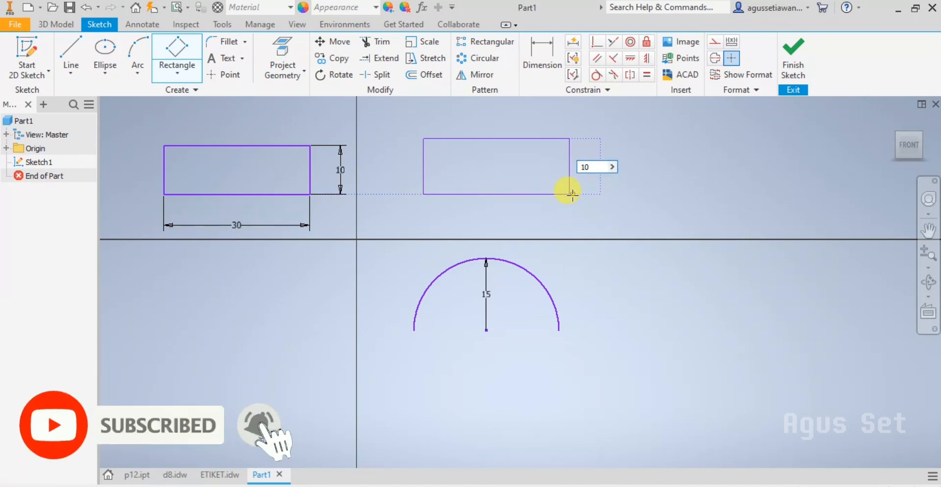
pyautogui.press('Return')
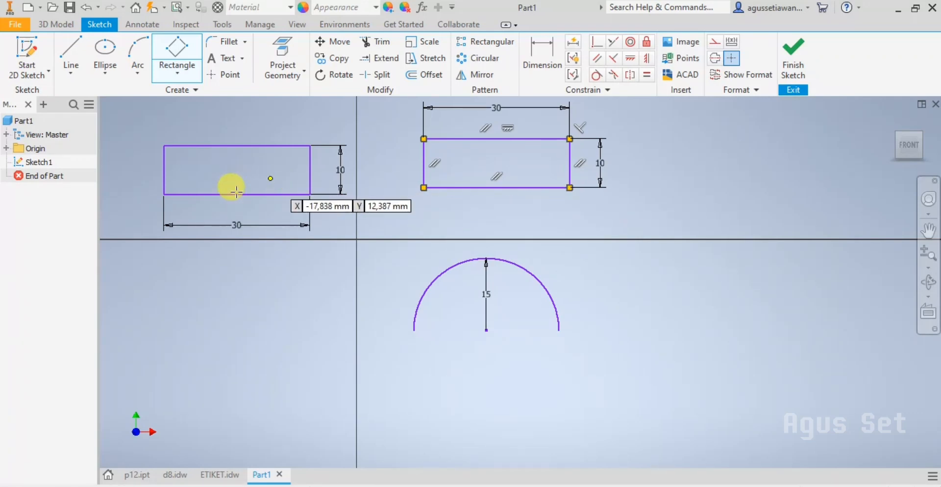
# - Draw a two point center rectangle 30 mm wide and 10 mm high to the right of the three point rectangle
pyautogui.click(187, 73)
pyautogui.click(188, 153)
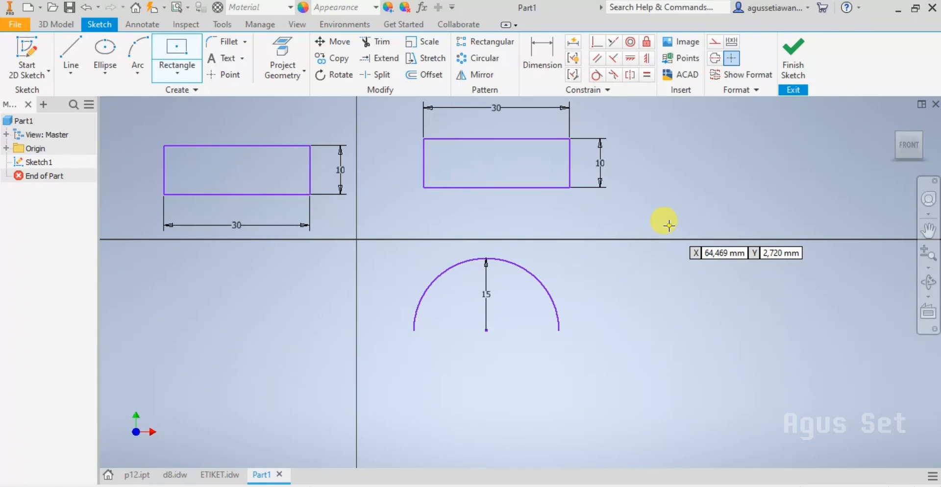
pyautogui.click(720, 182)
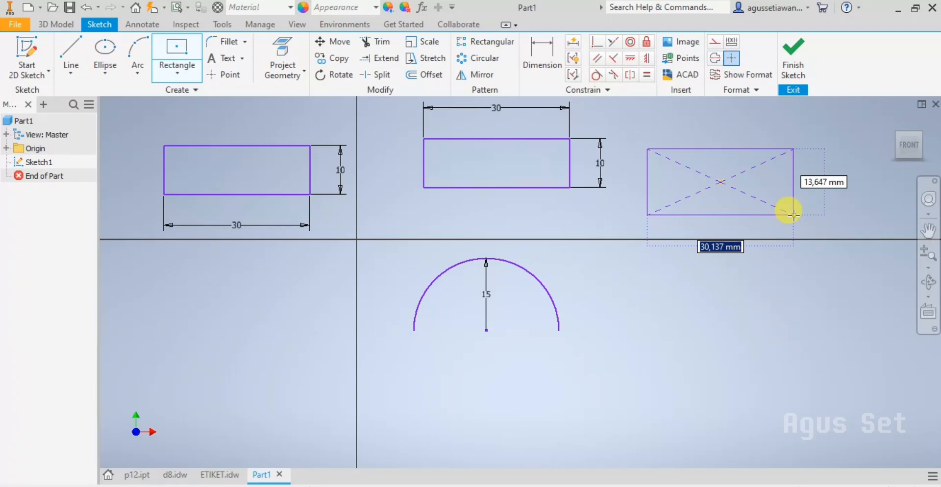
pyautogui.write('30')
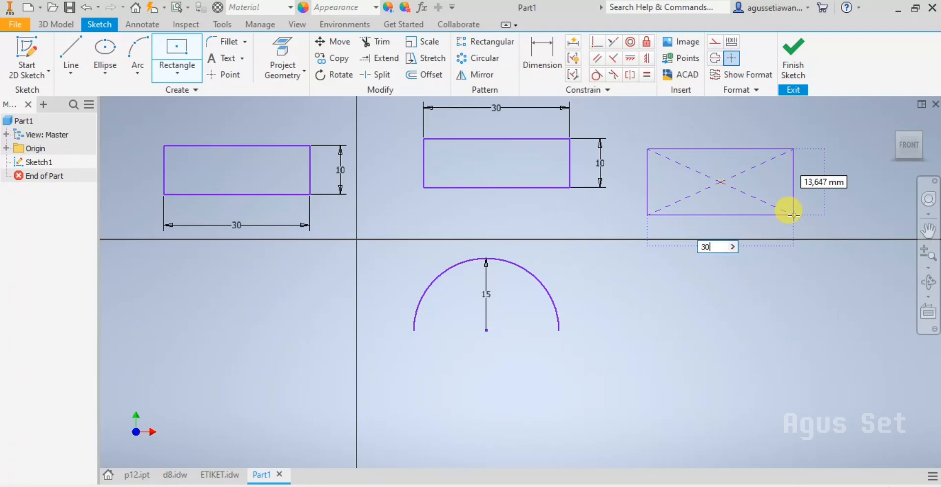
pyautogui.press('Tab')
pyautogui.write('10')
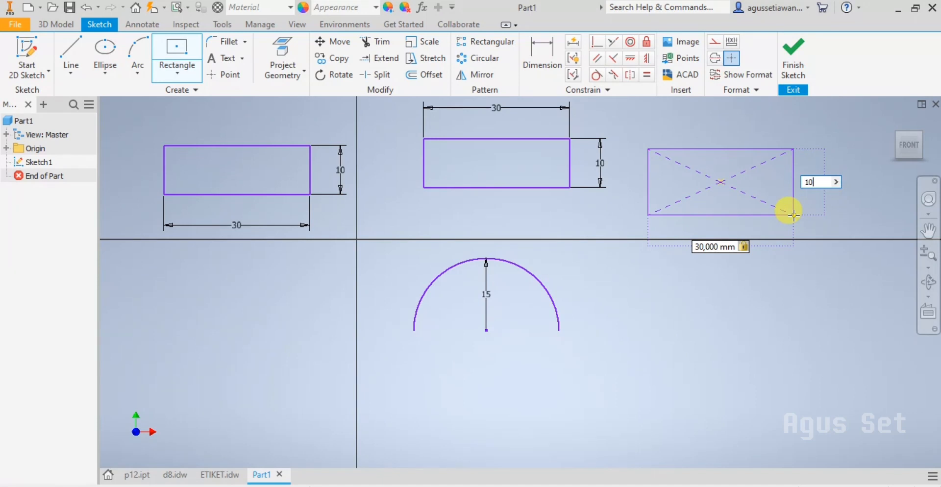
pyautogui.press('Return')
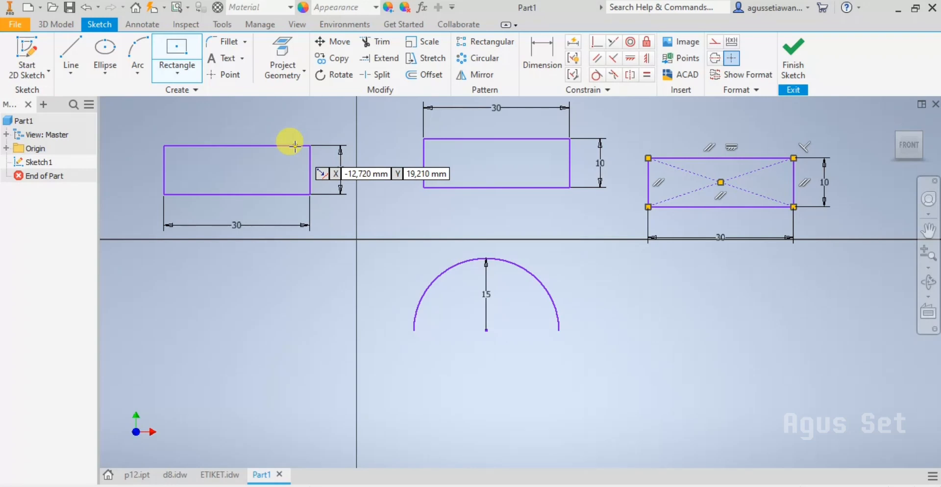
pyautogui.click(65, 49)
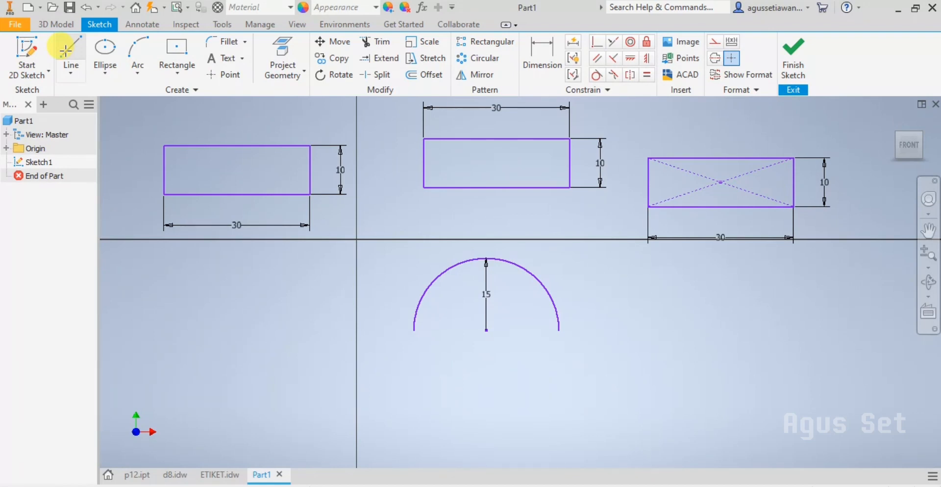
pyautogui.click(65, 49)
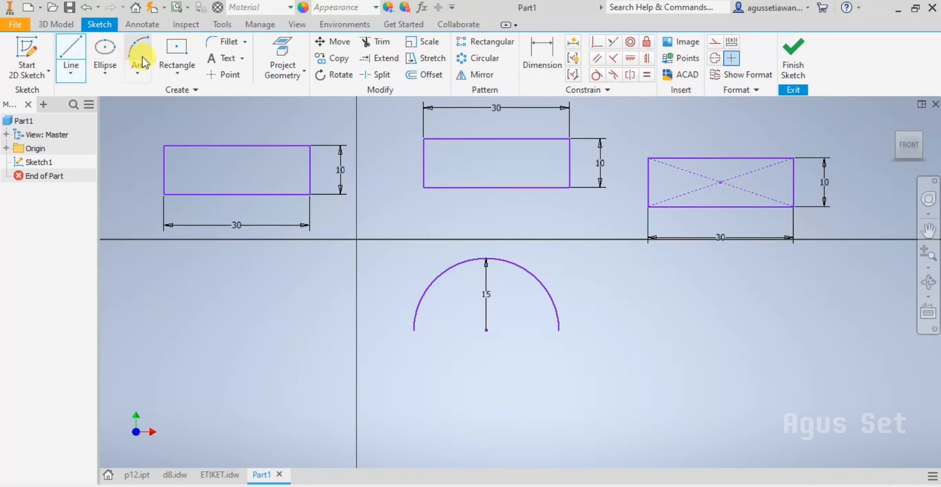
pyautogui.click(166, 58)
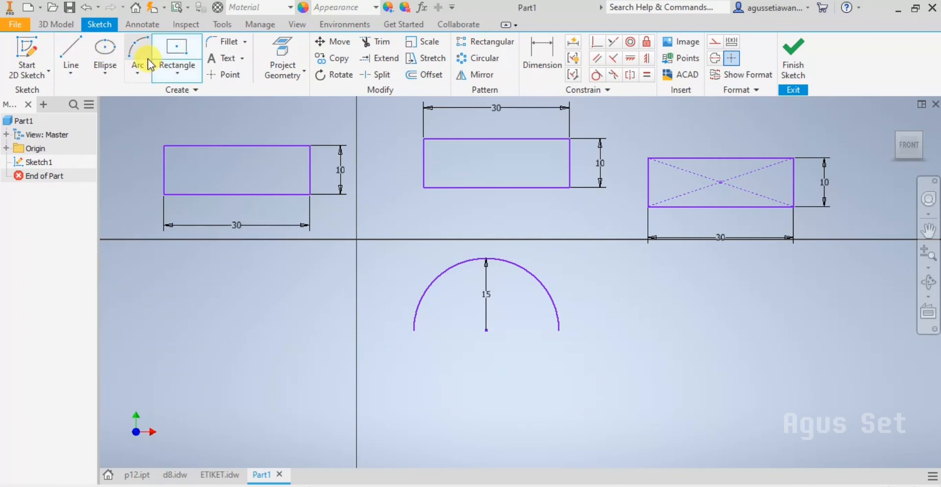
pyautogui.click(148, 58)
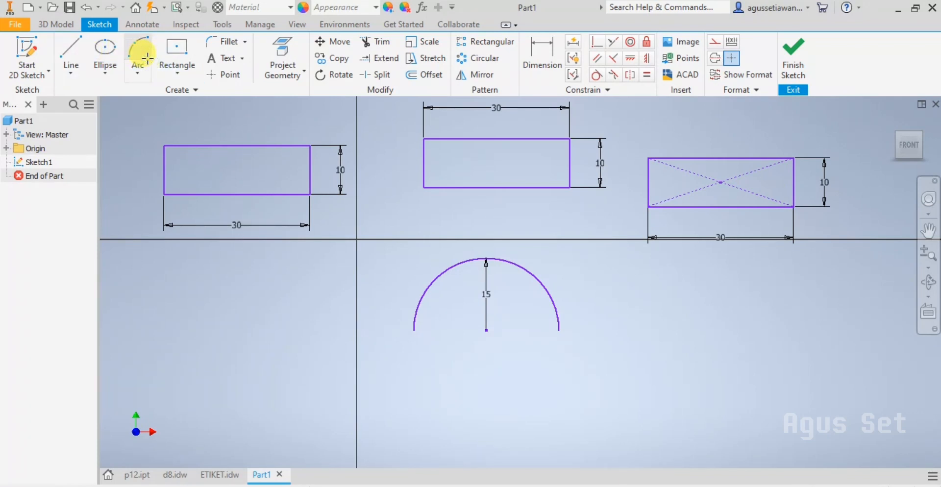
# - Draw a closed 30 by 10 mm rectangle from four connected lines below the horizontal axis, left of the arc
pyautogui.click(69, 45)
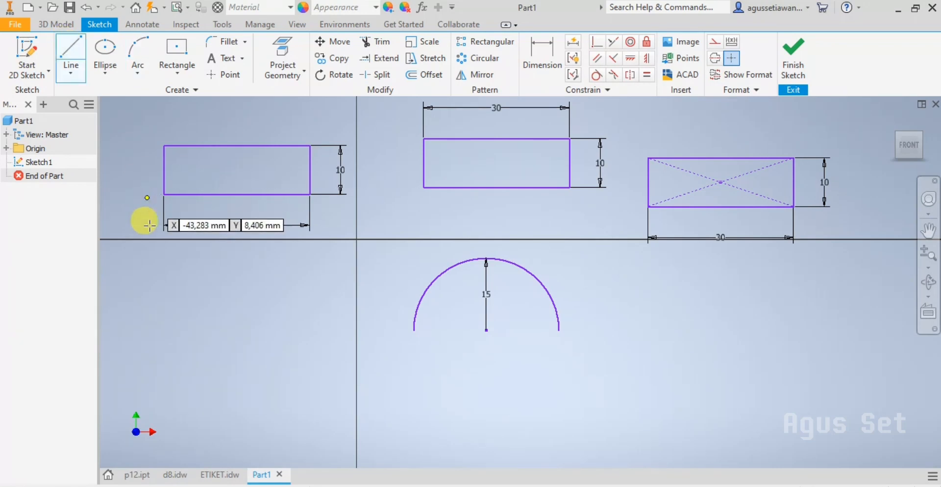
pyautogui.click(168, 308)
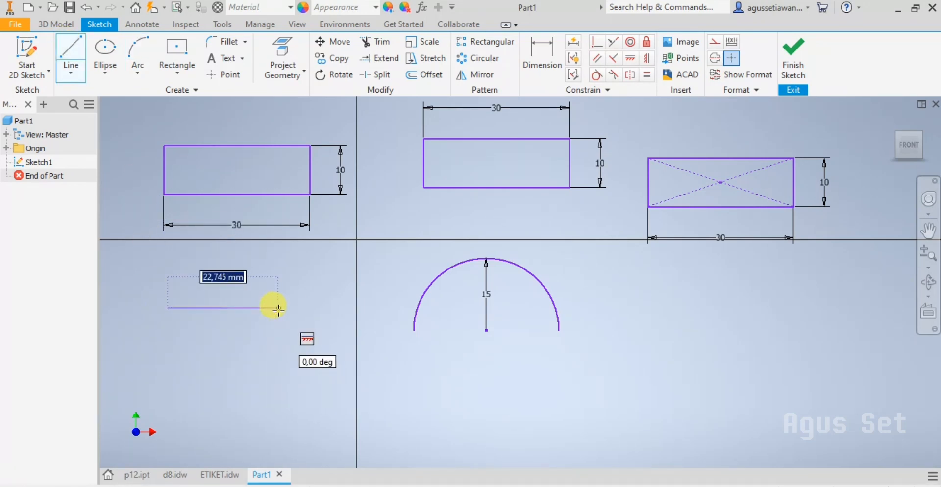
pyautogui.write('30')
pyautogui.press('Return')
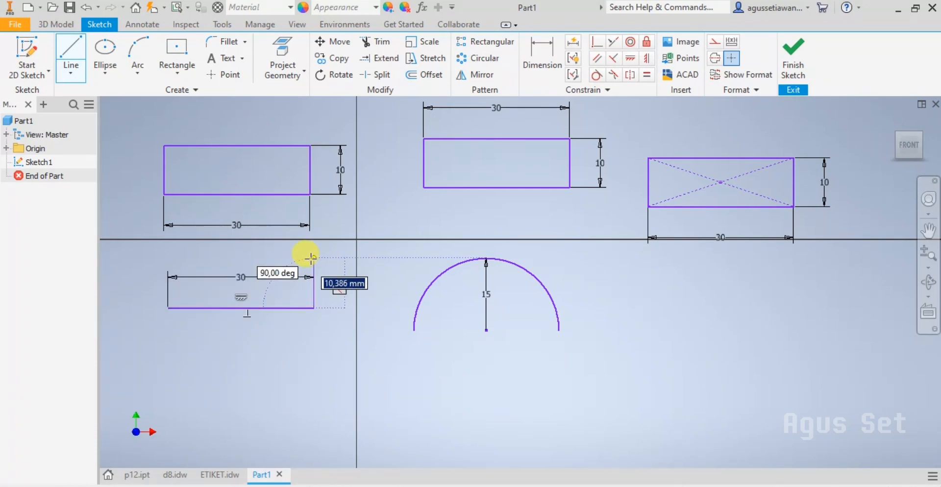
pyautogui.write('10')
pyautogui.press('Return')
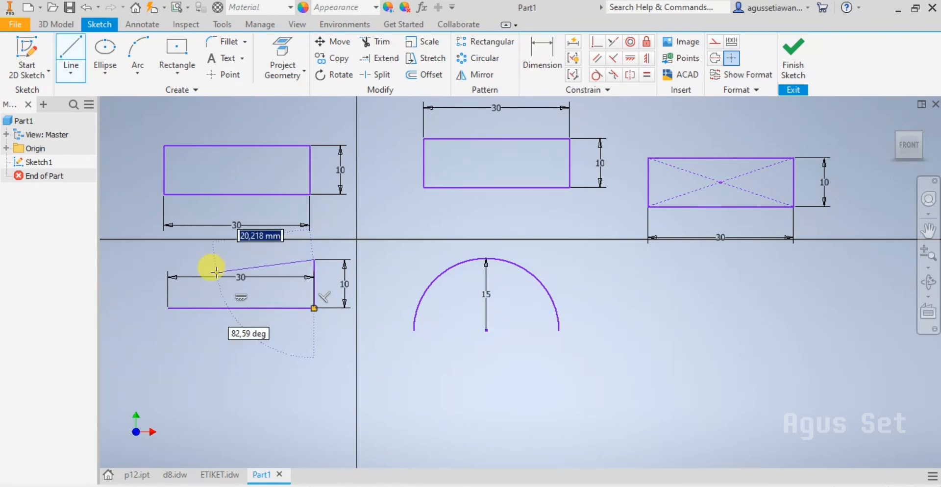
pyautogui.click(166, 259)
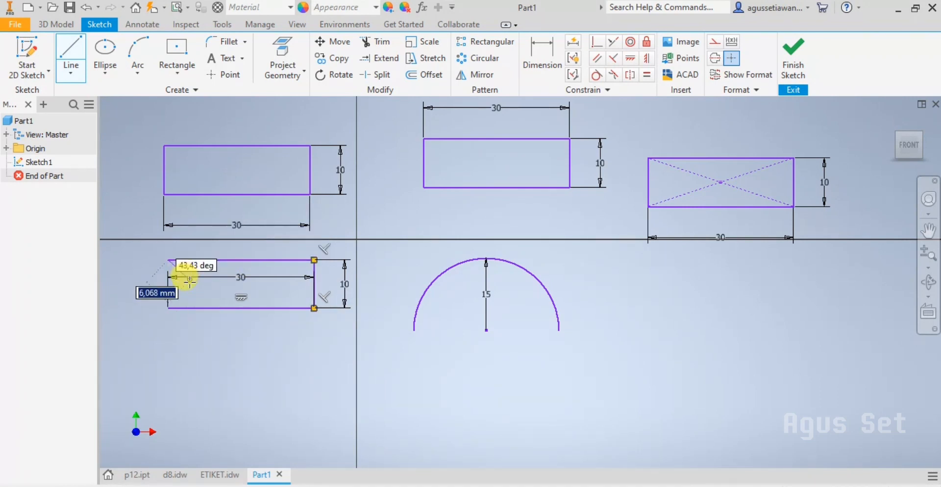
pyautogui.click(168, 308)
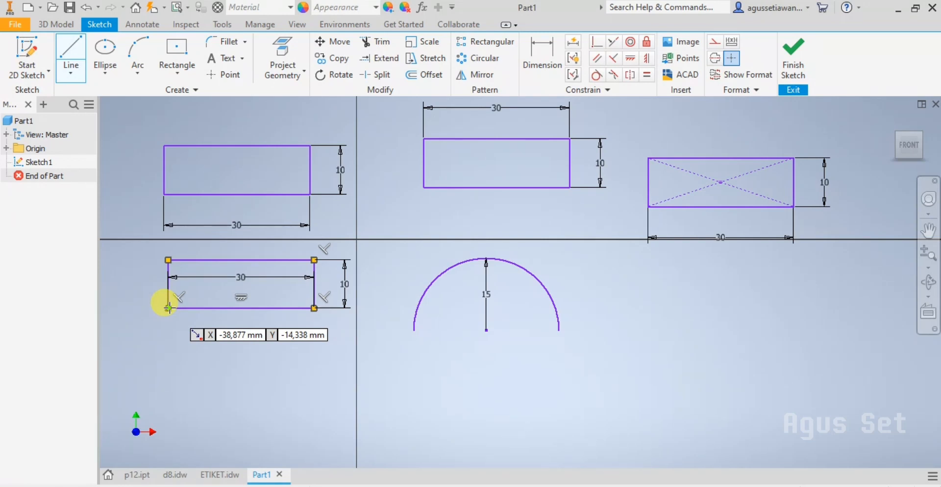
pyautogui.click(176, 53)
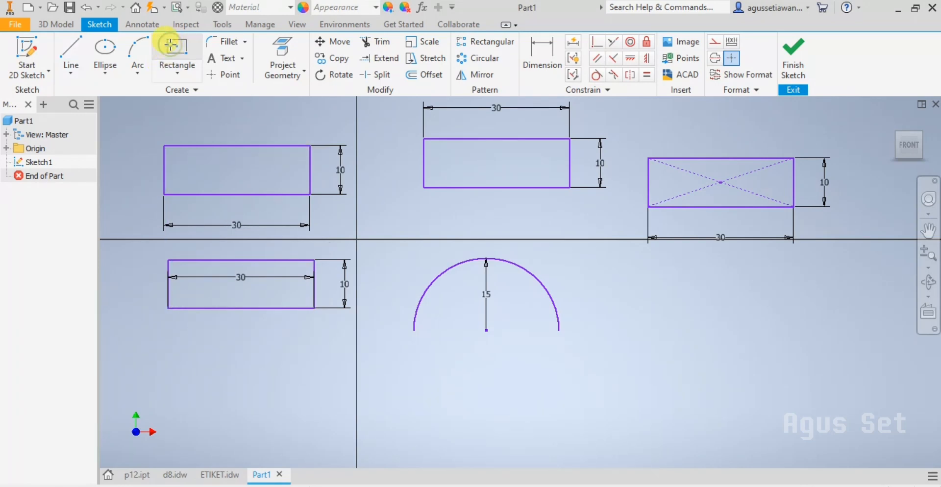
pyautogui.click(169, 332)
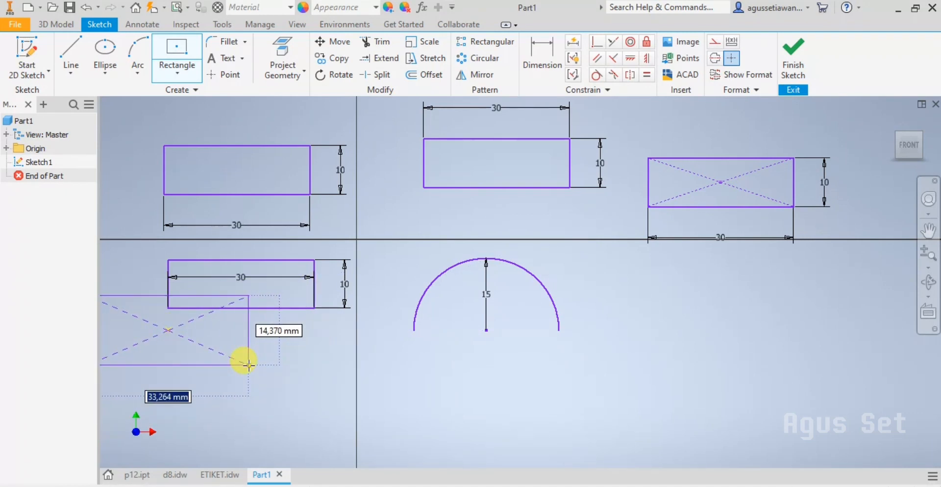
pyautogui.press('Escape')
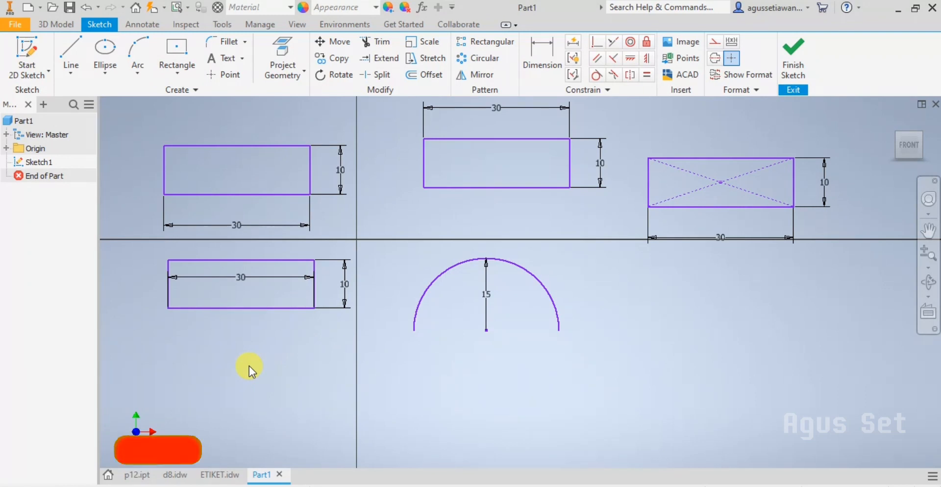